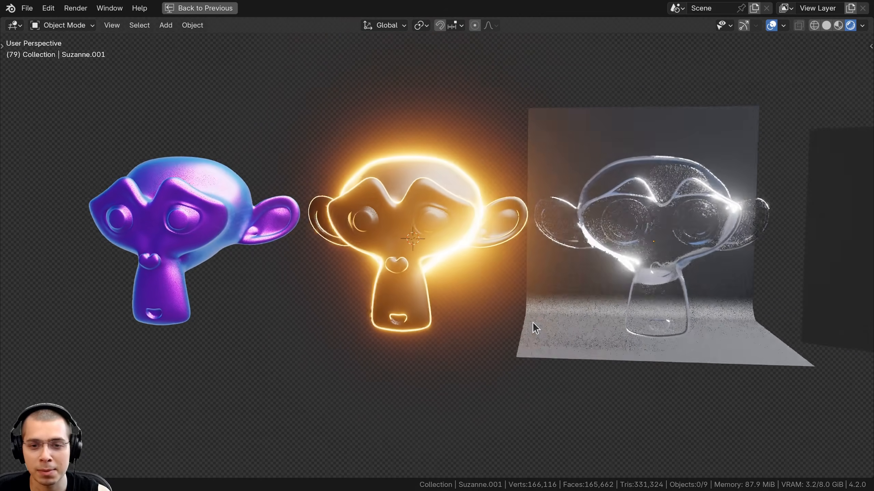
right_click(171, 203)
middle_drag(172, 202, 275, 217)
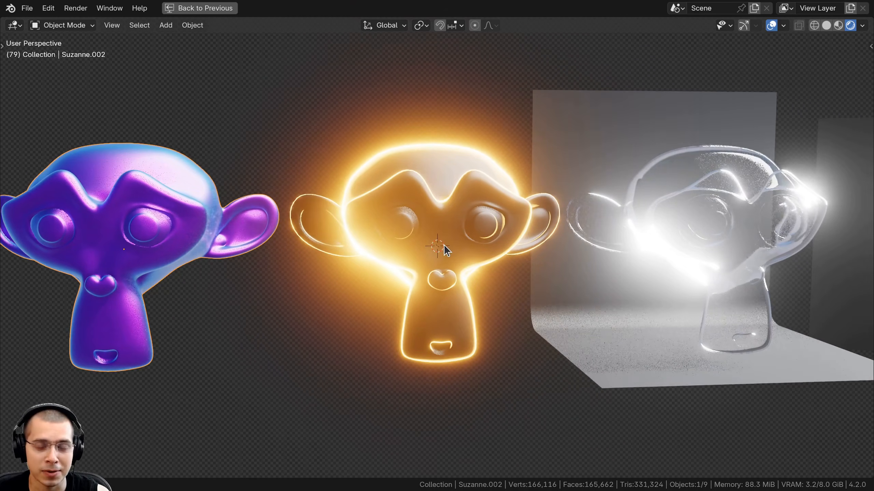
middle_drag(443, 244, 442, 245)
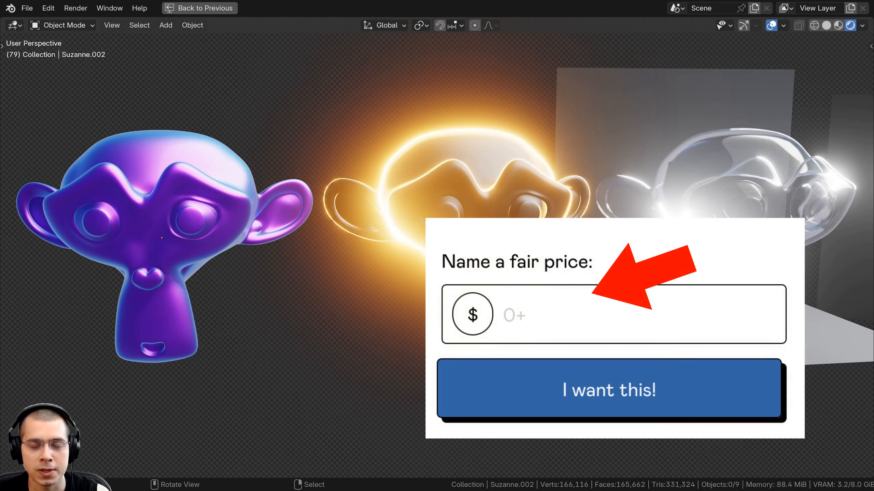
shift+middle_drag(516, 276, 487, 288)
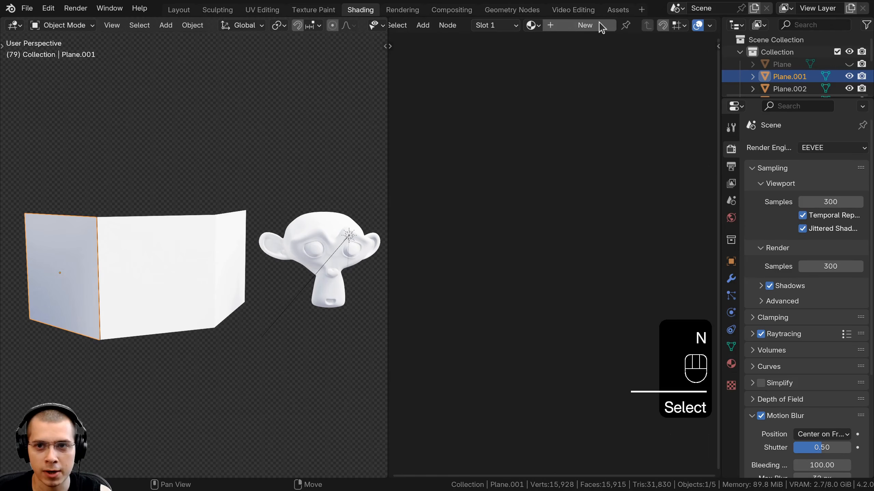
- Create a new material on the monkey with a Fresnel node wired straight into the Material Output surface
click(573, 26)
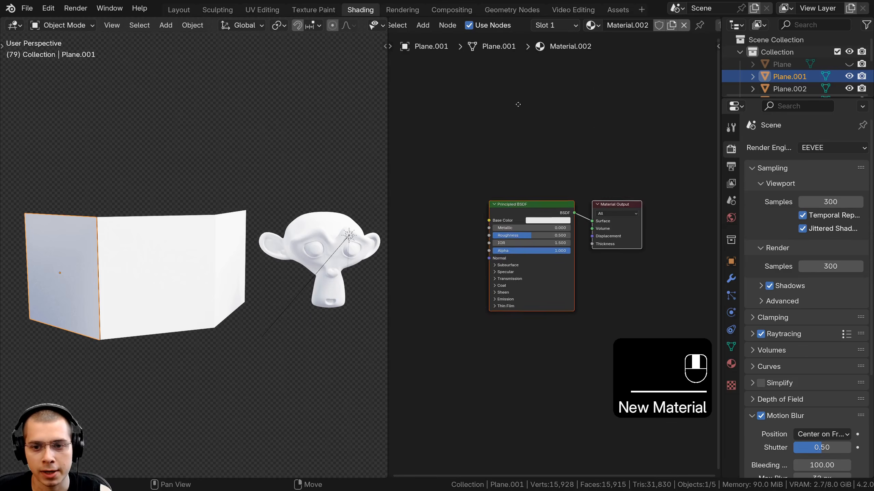
key(shift+a)
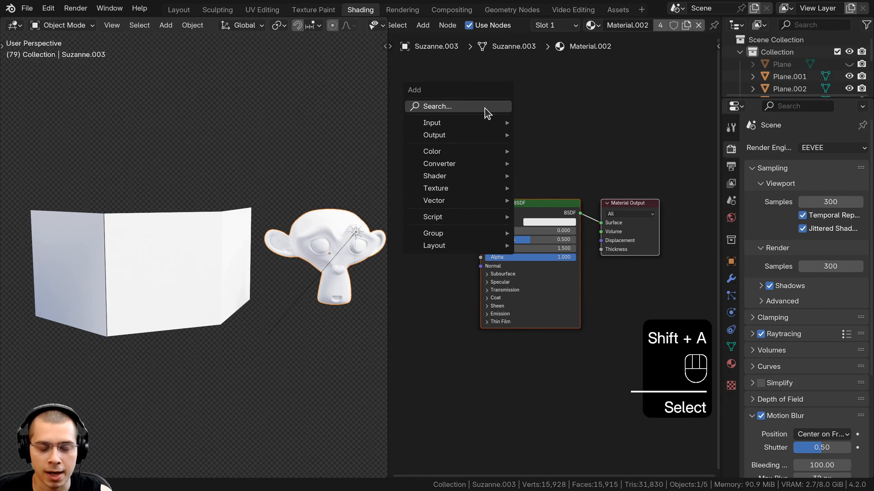
text(fra)
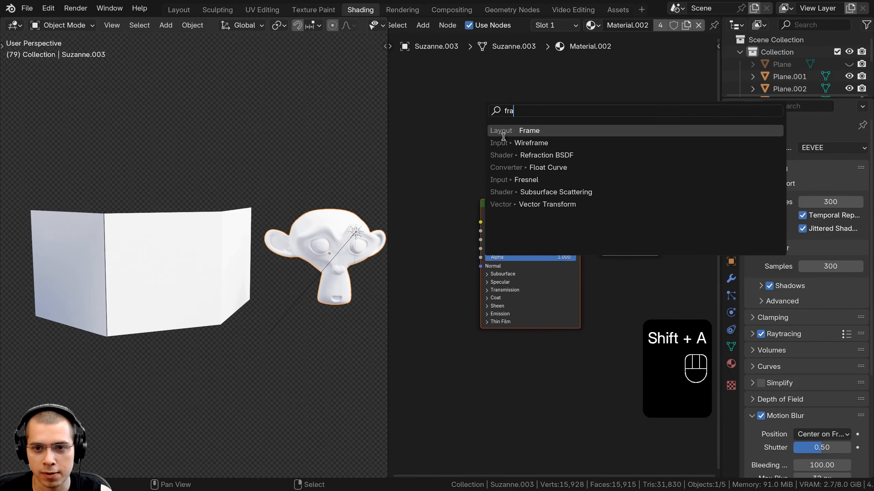
click(519, 180)
scroll(473, 155, up, 3)
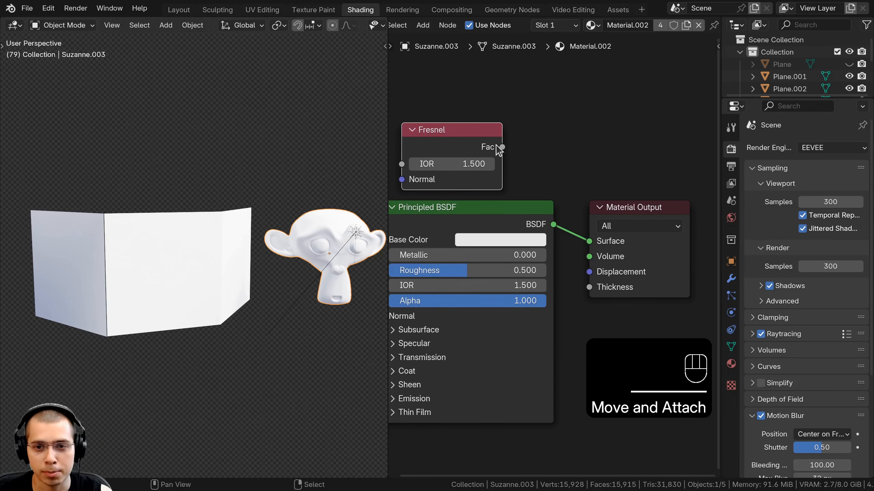
drag(502, 147, 586, 166)
drag(587, 245, 589, 242)
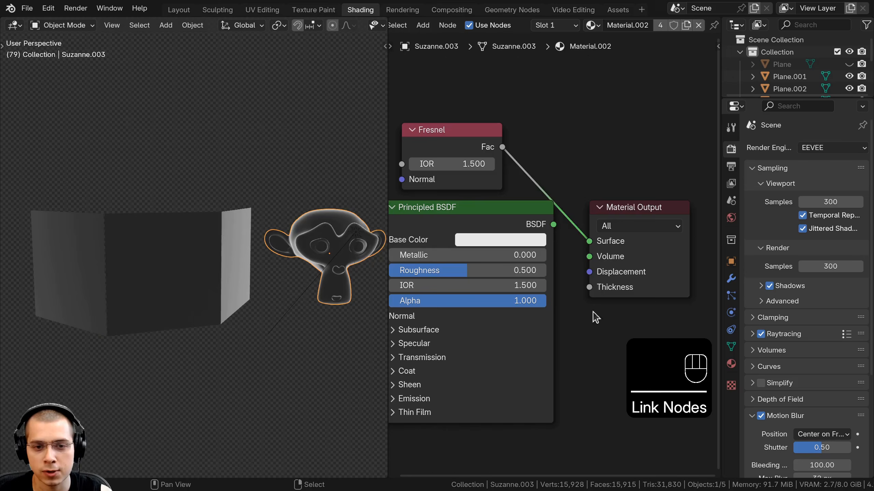
- Select the backdrop plane and duplicate it, placing the copy above the scene
middle_drag(275, 308, 295, 301)
click(203, 273)
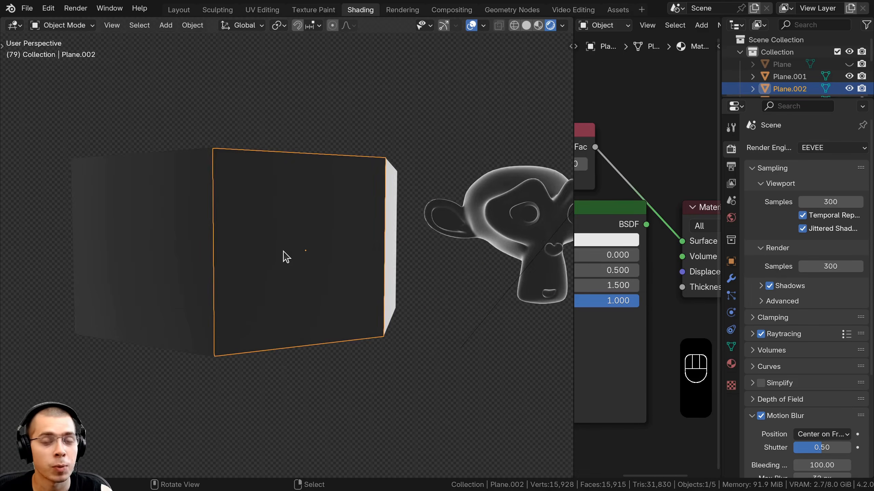
middle_drag(275, 258, 296, 193)
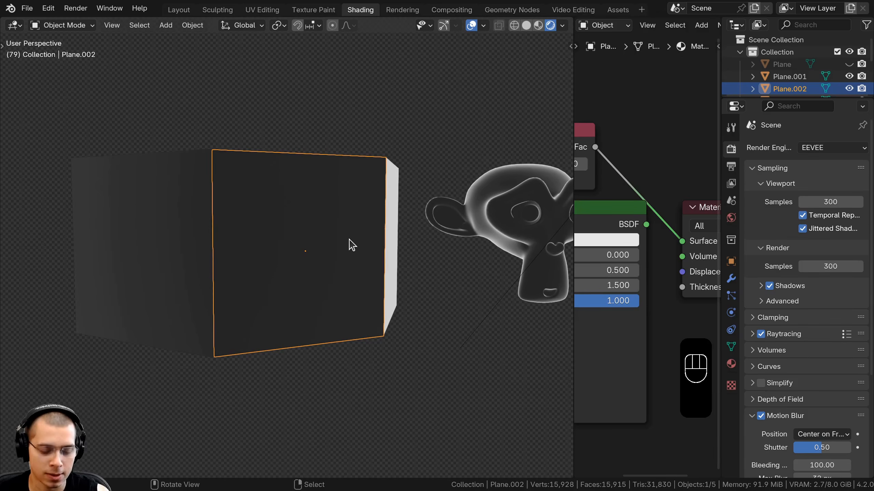
shift+middle_drag(351, 244, 397, 256)
key(shift+d)
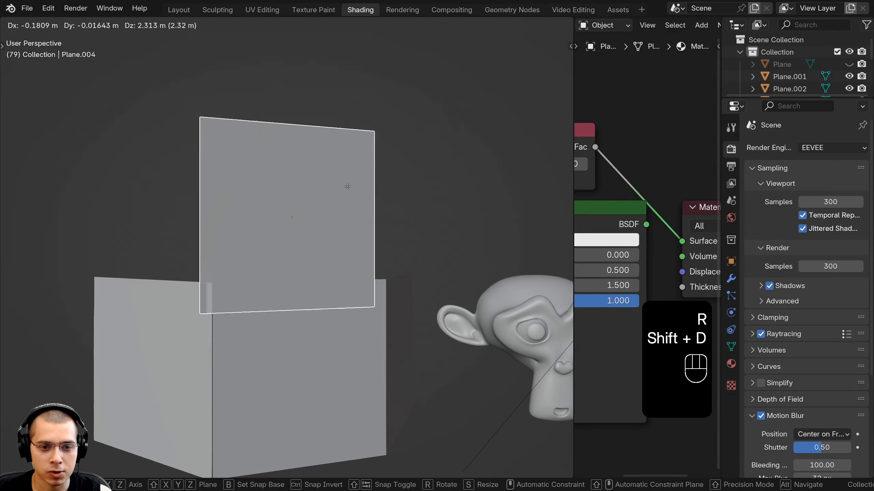
click(349, 133)
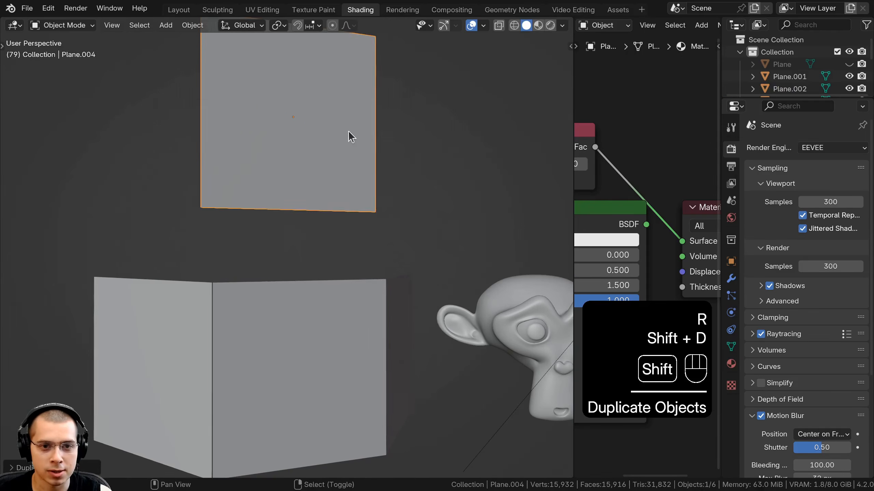
- Move the duplicated plane along Z and rotate it about 56 degrees around the global Z axis
key(g)
click(375, 273)
key(z)
scroll(353, 168, up, 1)
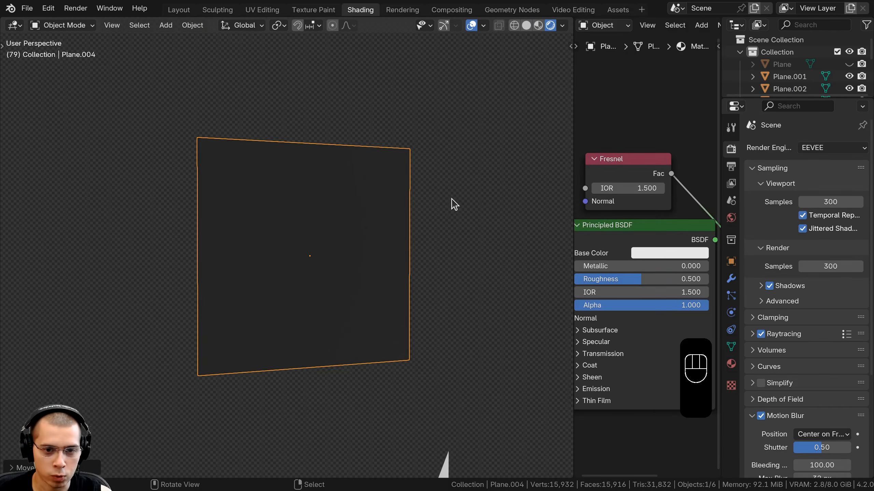
key(r)
key(z)
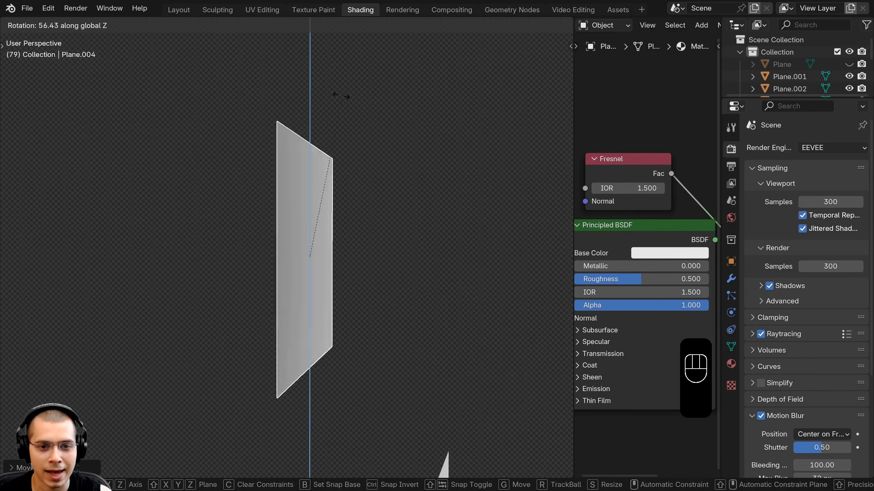
click(329, 100)
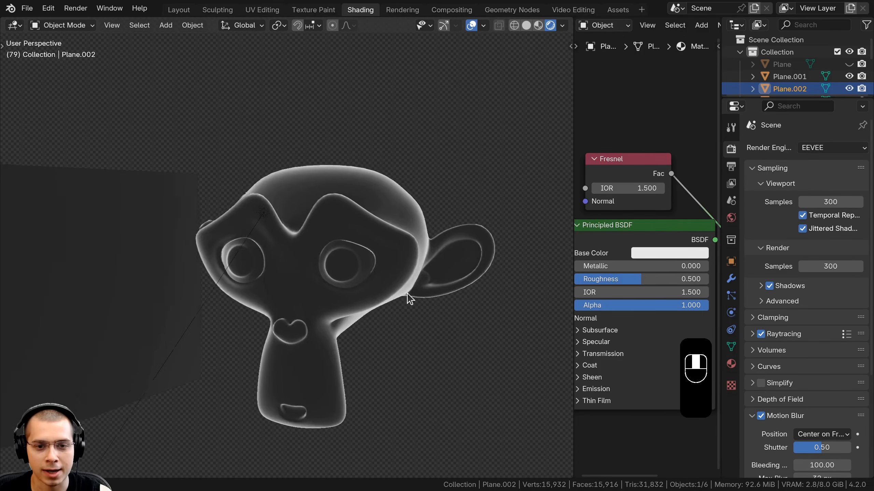
- Inspect the Fresnel-shaded monkey from several angles, toggling Edit Mode in and out
middle_drag(407, 293, 413, 293)
scroll(413, 294, up, 1)
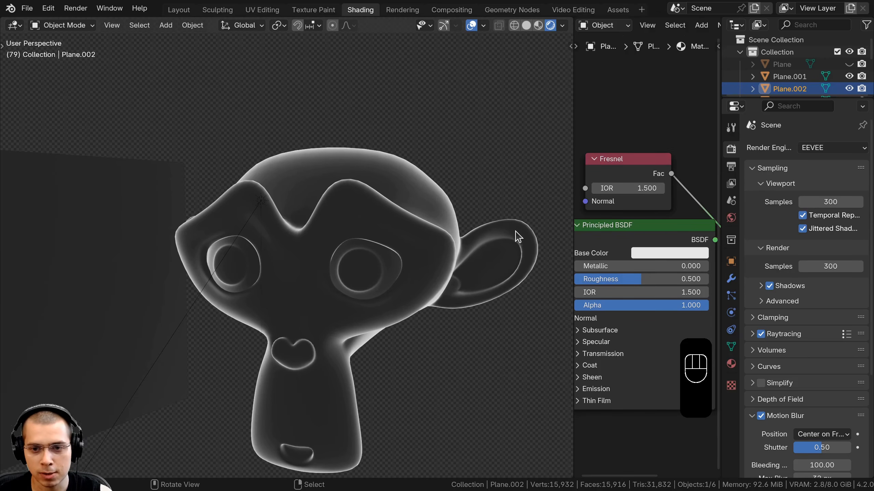
middle_drag(483, 264, 489, 242)
middle_drag(385, 252, 358, 309)
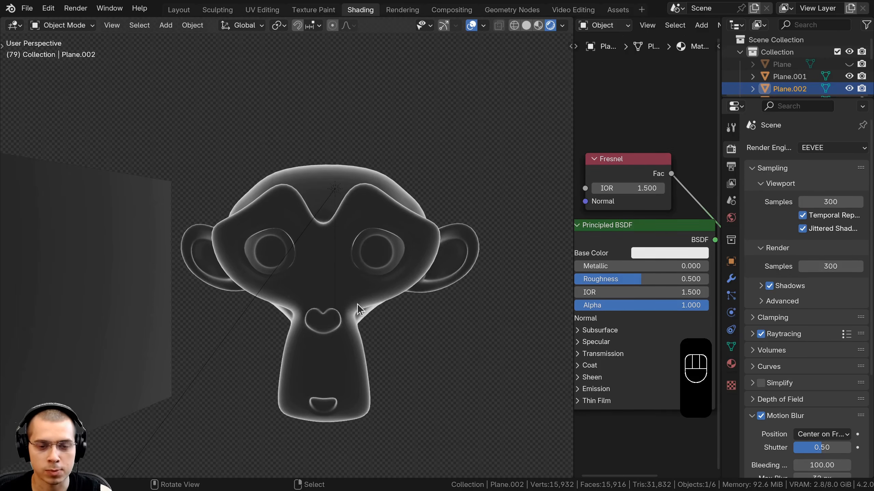
scroll(354, 303, up, 3)
click(343, 265)
key(Tab)
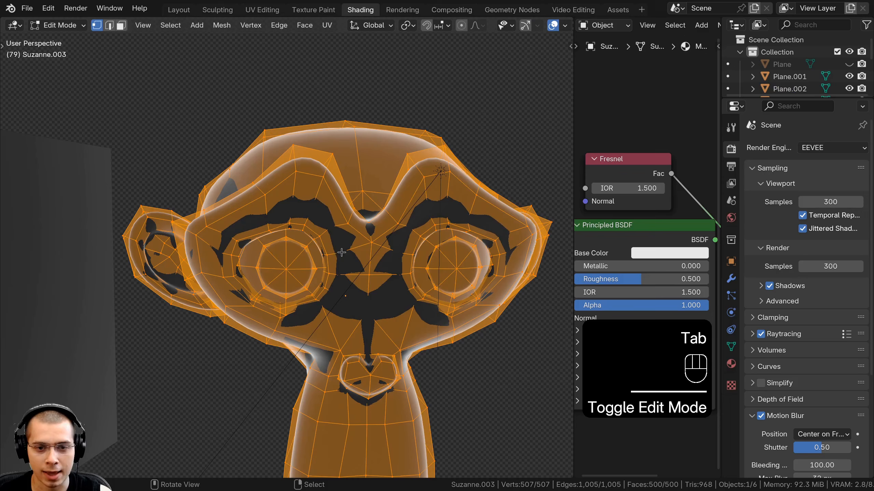
key(Tab)
middle_drag(268, 252, 274, 250)
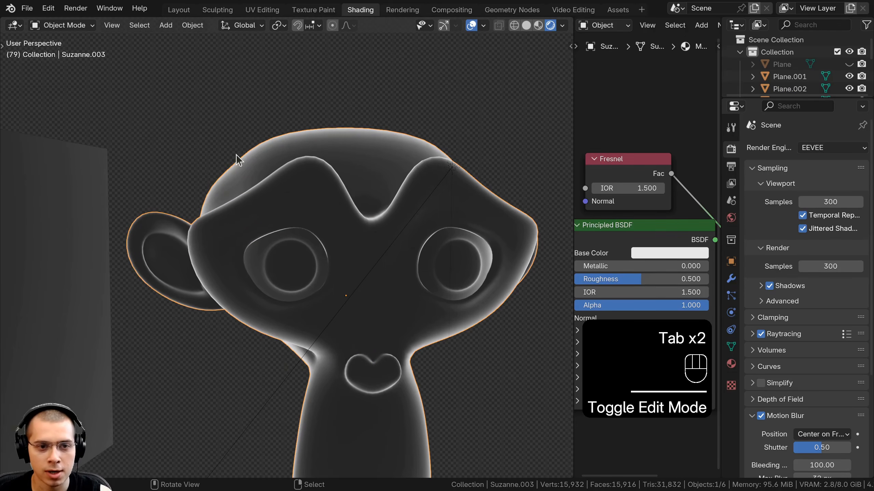
middle_drag(240, 160, 248, 208)
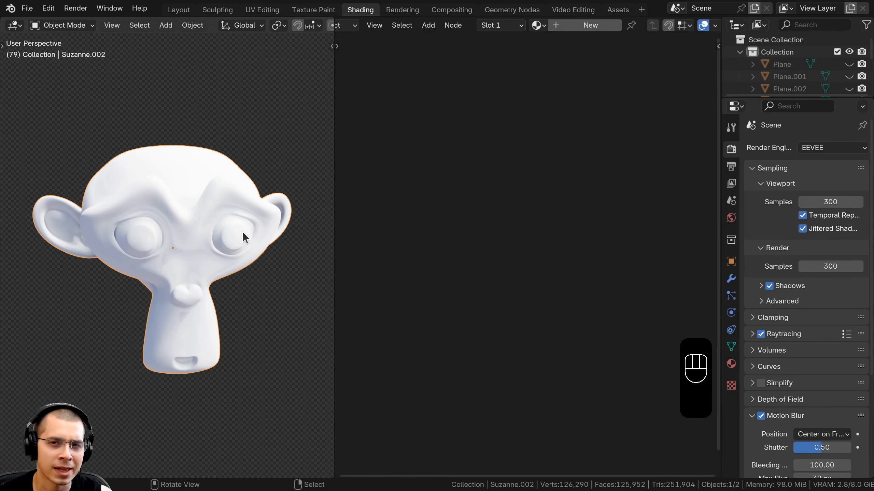
- Create a new material on the second monkey and paste in a blue Principled BSDF node
middle_drag(238, 218, 216, 218)
scroll(219, 203, up, 1)
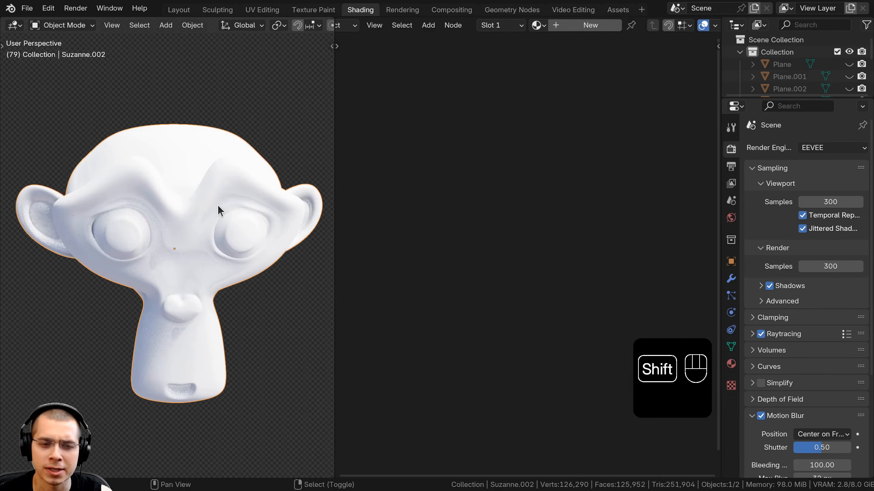
key(g)
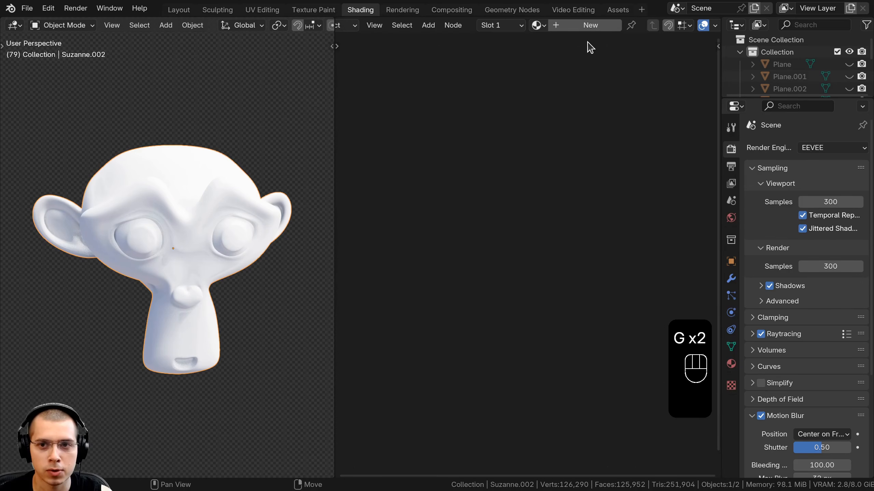
click(591, 25)
key(a)
key(ctrl+w)
key(ctrl+v)
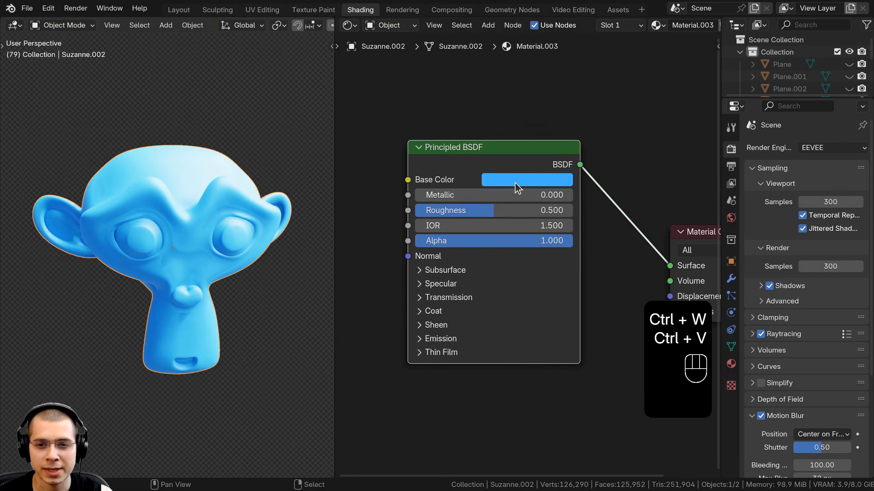
click(516, 187)
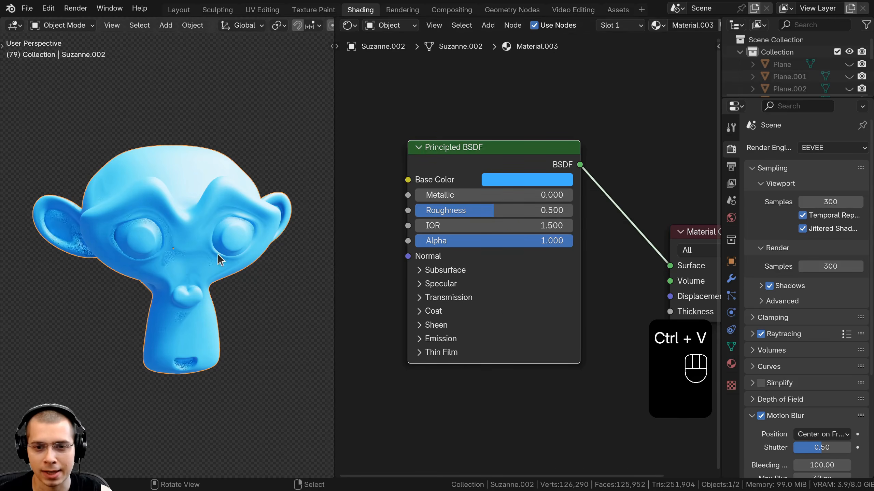
- Set the Principled BSDF Metallic to 1 and Roughness to 0.42
middle_drag(530, 285, 527, 288)
drag(459, 199, 569, 199)
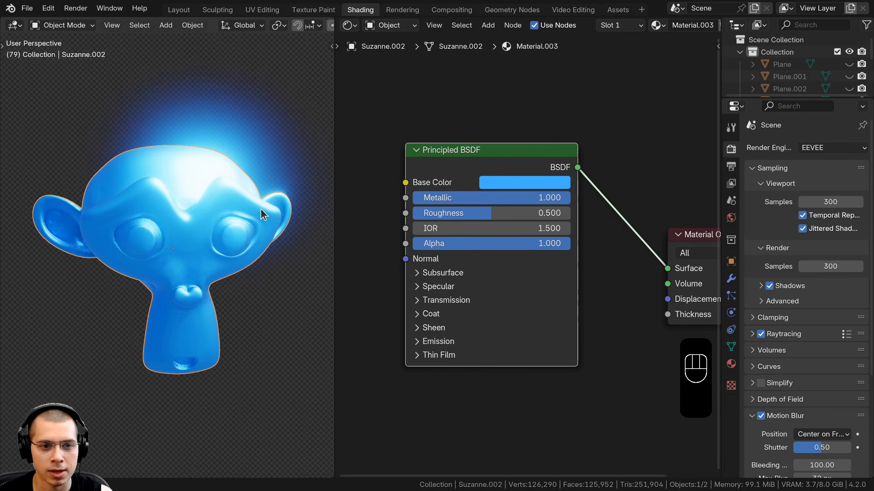
middle_drag(260, 209, 246, 211)
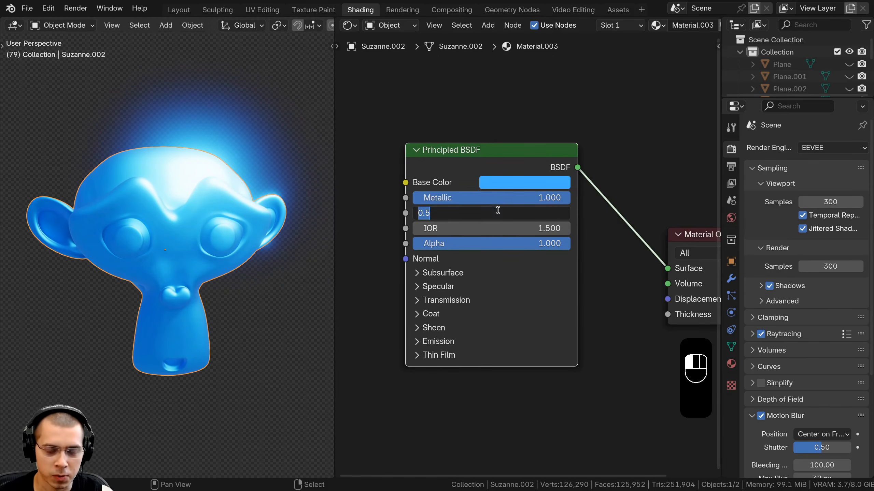
text(.42)
key(Return)
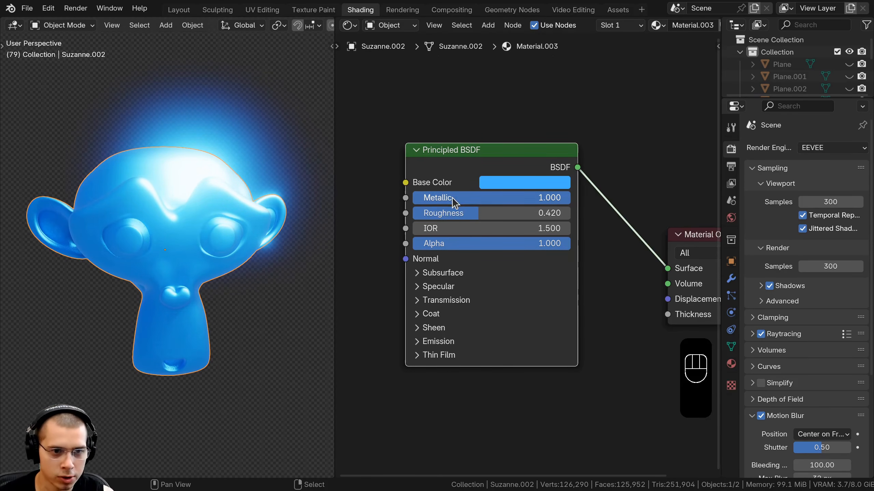
- Expand the Coat section of the Principled BSDF and set Coat Weight to 1
mouse_move(136, 236)
middle_down()
mouse_move(161, 282)
mouse_move(148, 243)
middle_up()
scroll(326, 222, up, 1)
middle_drag(369, 232, 358, 196)
middle_drag(245, 207, 284, 380)
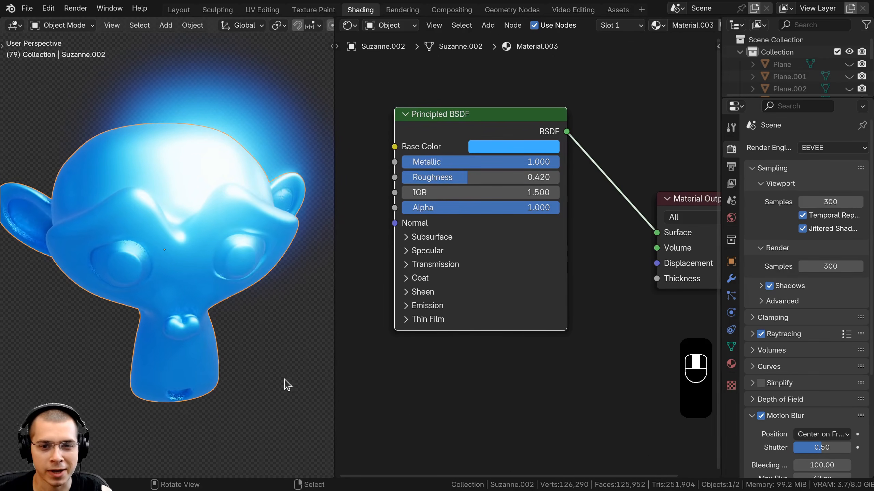
click(407, 279)
middle_drag(409, 280, 419, 281)
scroll(419, 282, up, 2)
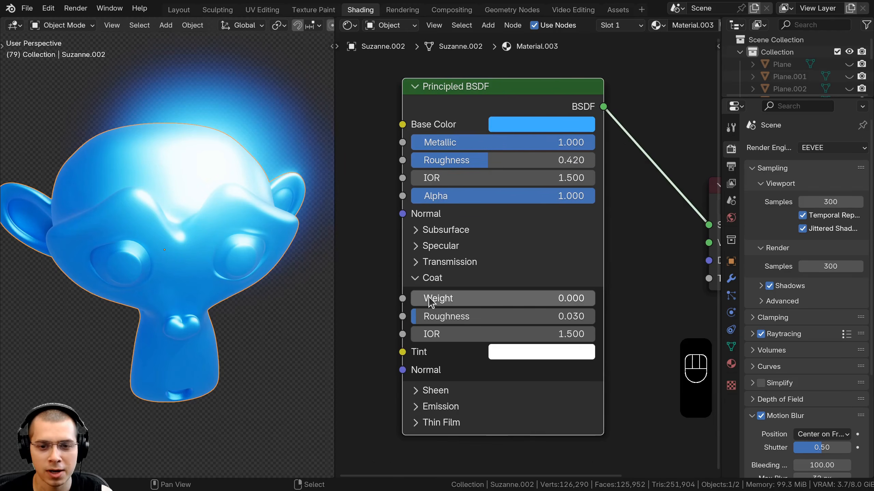
drag(429, 298, 614, 298)
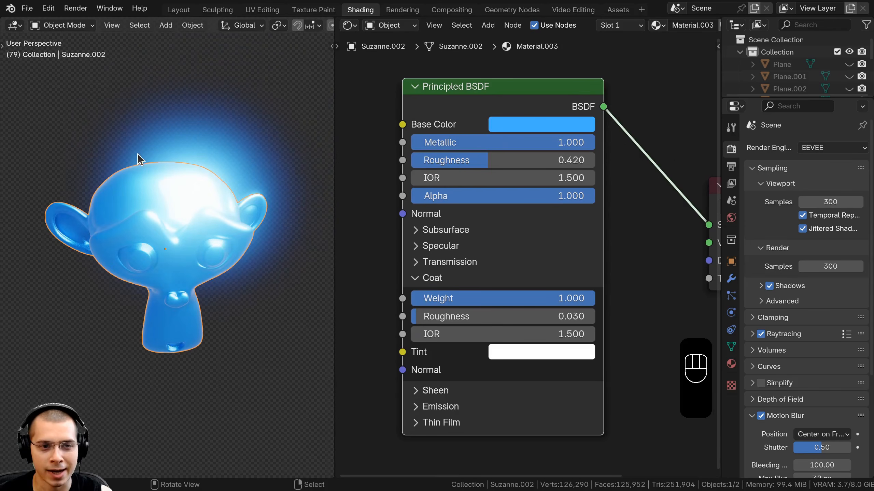
- Set the Coat Roughness to 0.1
scroll(138, 193, up, 2)
middle_drag(138, 235, 138, 145)
middle_drag(174, 170, 162, 135)
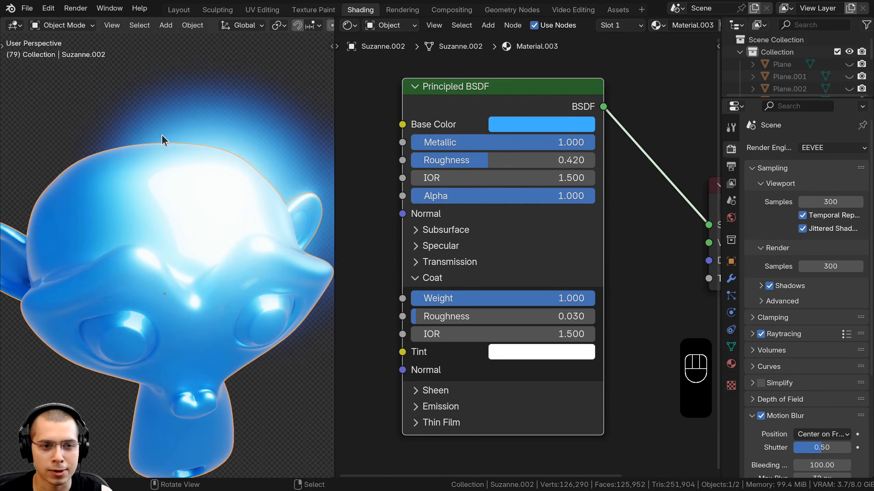
scroll(130, 252, down, 2)
middle_drag(130, 252, 137, 293)
scroll(171, 217, up, 3)
scroll(445, 306, down, 1)
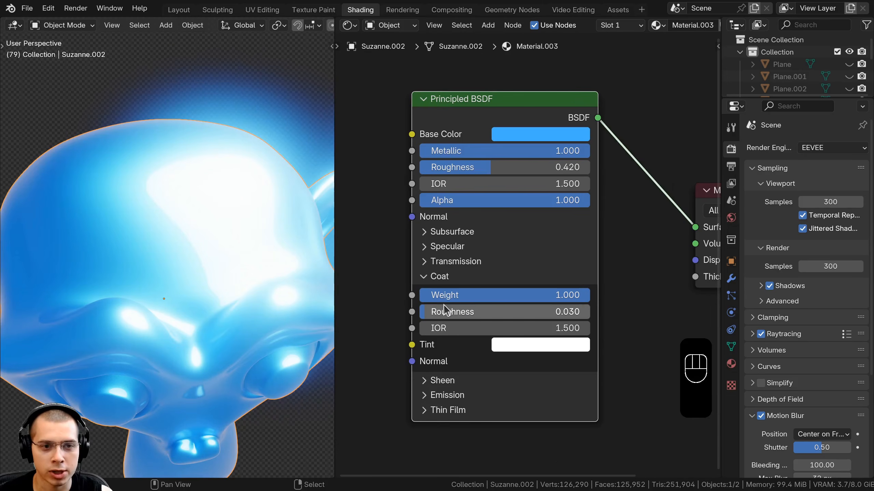
mouse_move(445, 308)
mouse_down()
mouse_move(533, 308)
mouse_move(431, 306)
mouse_up()
click(480, 313)
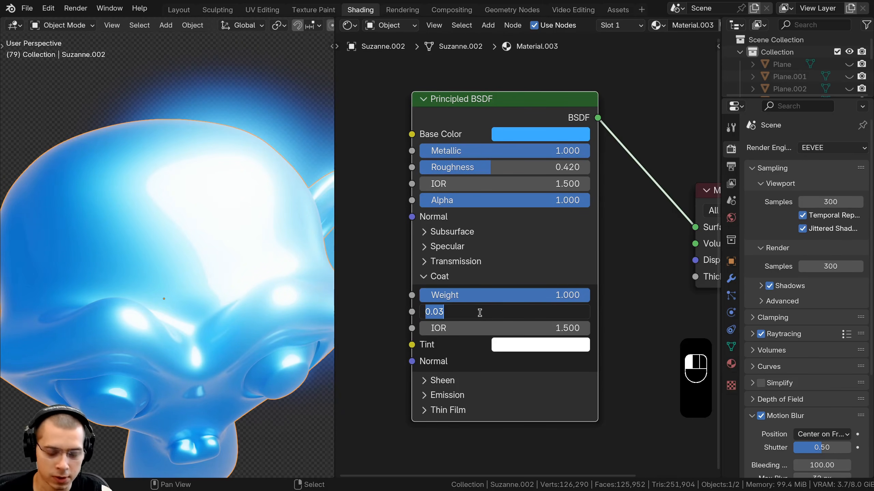
text(.1)
key(Return)
- Switch to the Compositing workspace and reposition the Render Layers node feeding the Glare node
scroll(183, 299, down, 4)
middle_drag(183, 299, 191, 244)
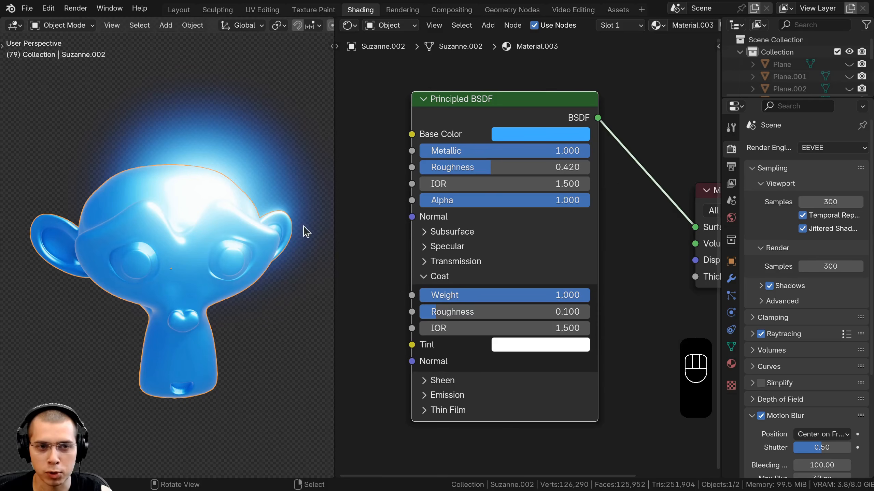
click(448, 10)
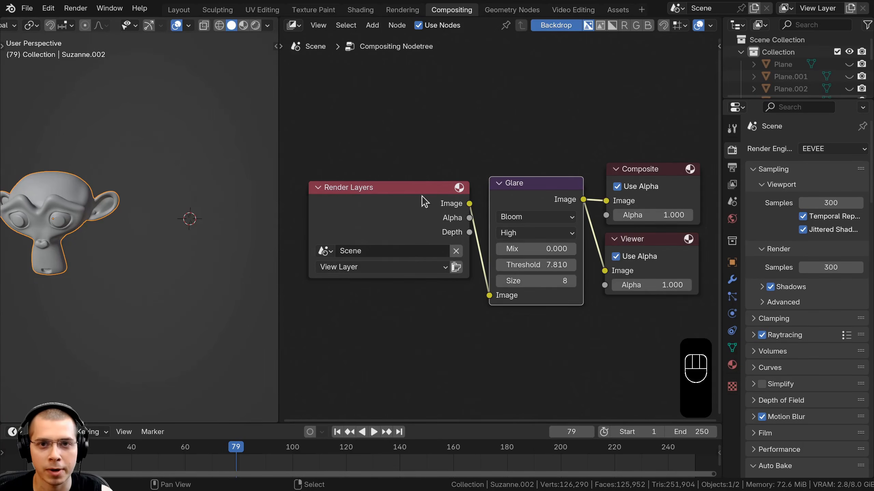
scroll(422, 196, down, 1)
click(418, 27)
middle_drag(361, 242, 384, 244)
drag(353, 241, 340, 239)
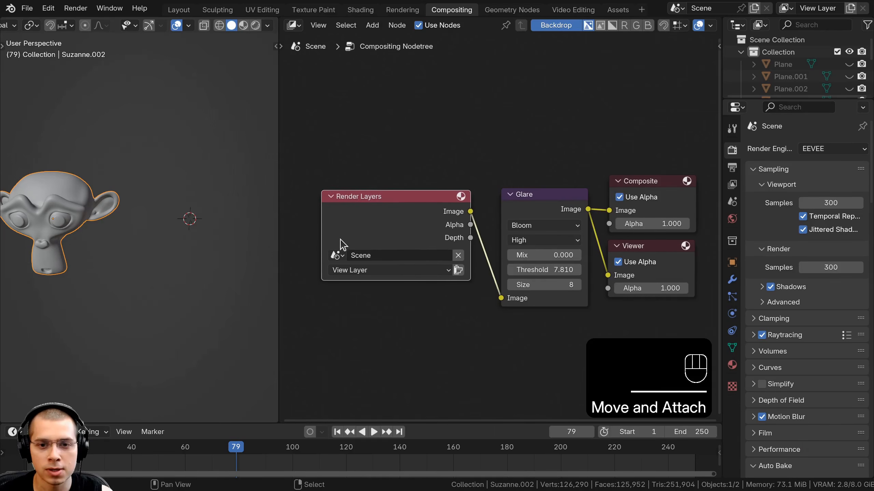
middle_drag(540, 203, 513, 209)
scroll(513, 209, up, 2)
drag(519, 202, 512, 198)
key(shift+a)
click(484, 136)
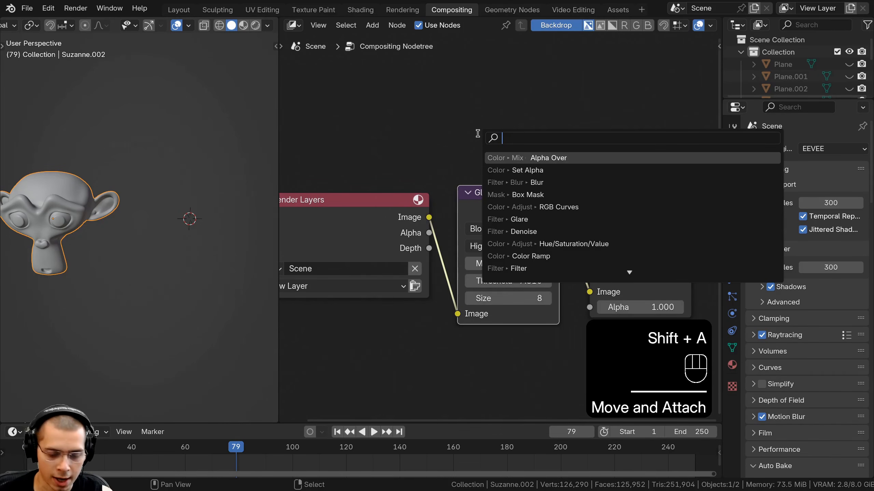
text(gla)
click(496, 160)
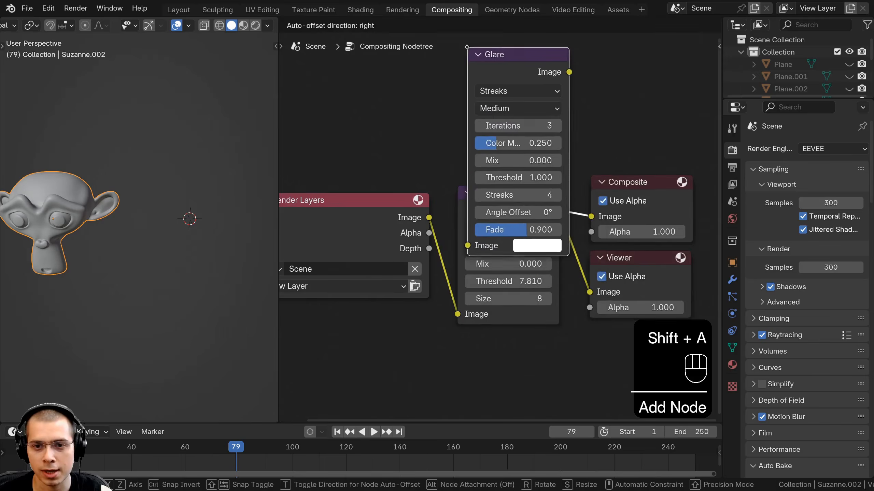
click(464, 55)
key(x)
- Set the Glare node's glare type to Bloom
middle_drag(537, 289, 518, 41)
scroll(499, 206, up, 3)
click(454, 182)
middle_drag(381, 207, 389, 152)
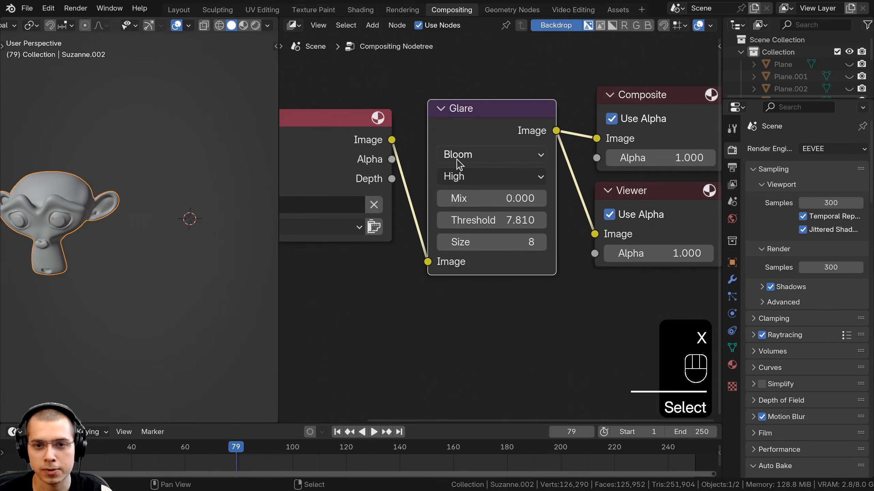
click(460, 158)
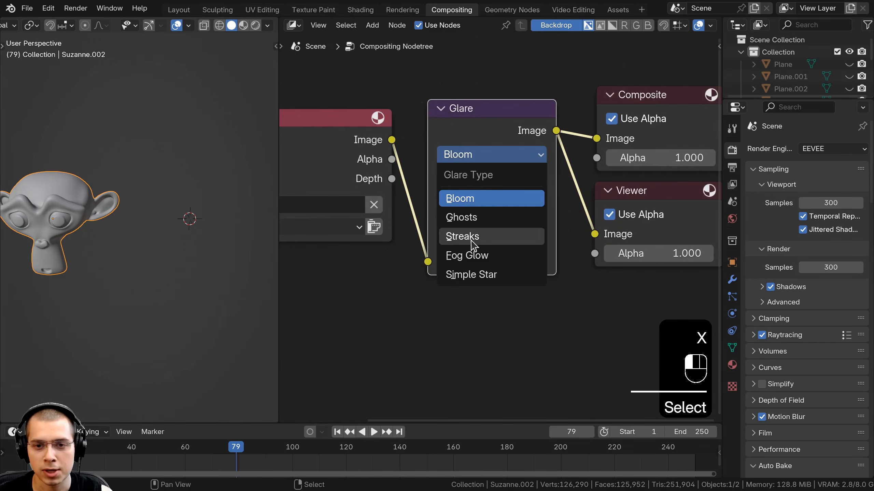
click(462, 201)
- Rearrange the Glare, Composite and Viewer nodes into a tidy compositor layout
scroll(485, 243, down, 3)
middle_drag(485, 243, 441, 284)
drag(529, 155, 603, 293)
key(g)
click(618, 273)
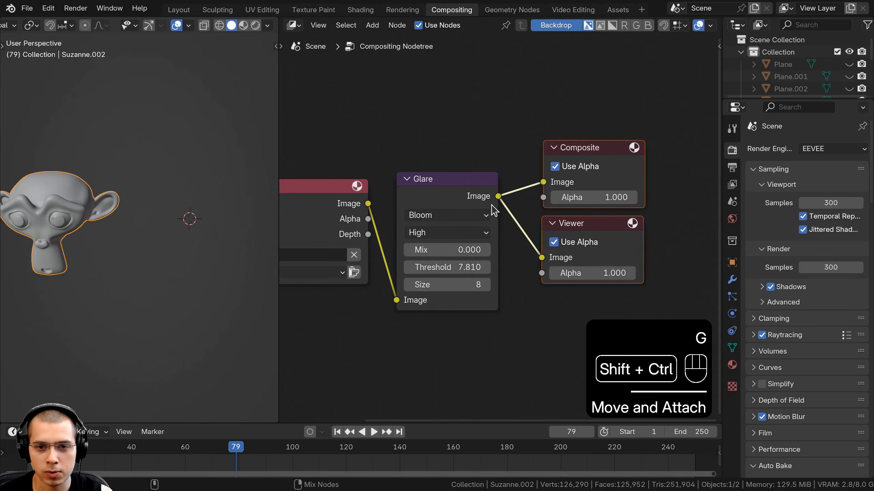
ctrl+shift+click(460, 197)
mouse_move(610, 251)
mouse_down()
mouse_move(588, 286)
mouse_move(608, 264)
mouse_up()
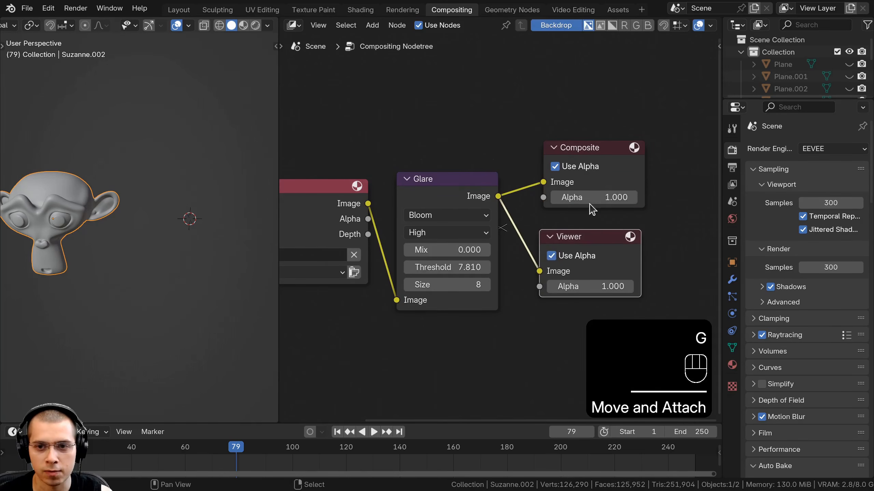
click(581, 160)
drag(480, 173, 477, 171)
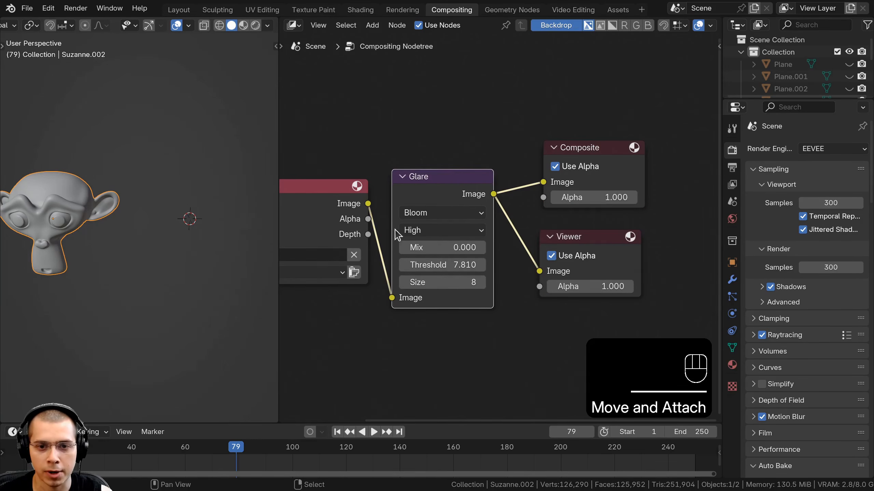
- Switch to the Shading workspace and set the viewport to Rendered shading
click(180, 11)
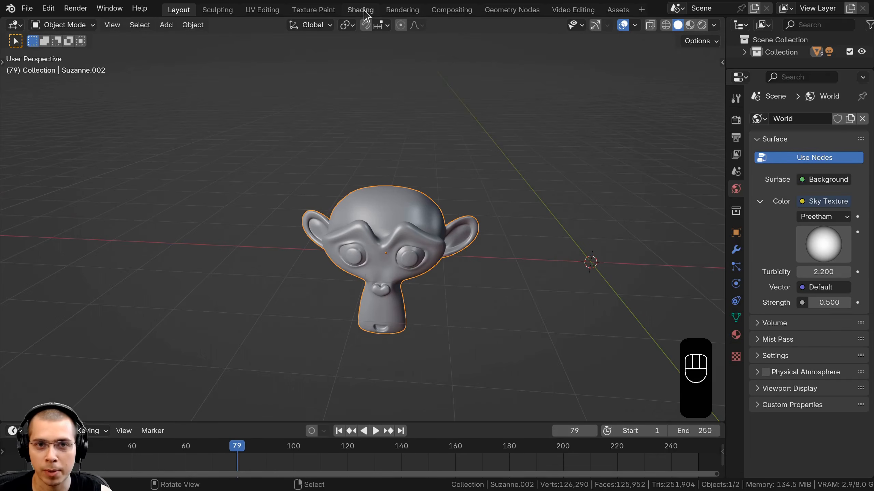
click(360, 10)
key(z)
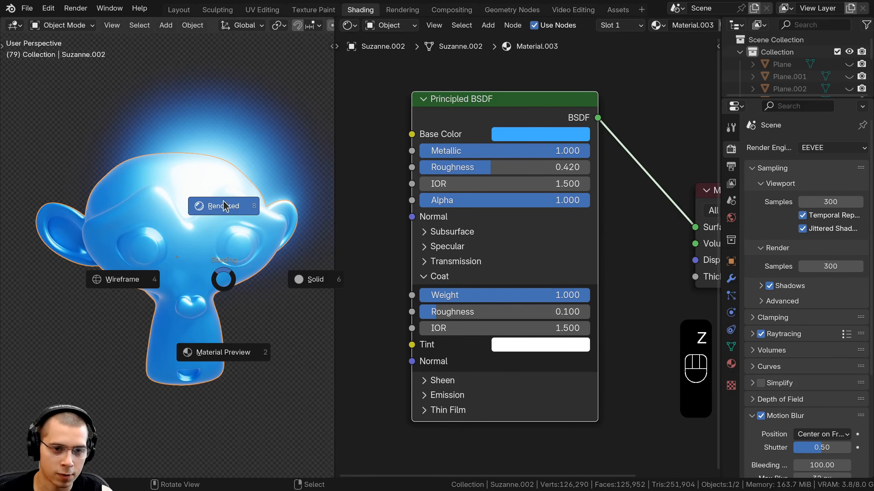
click(222, 137)
middle_drag(221, 136, 184, 172)
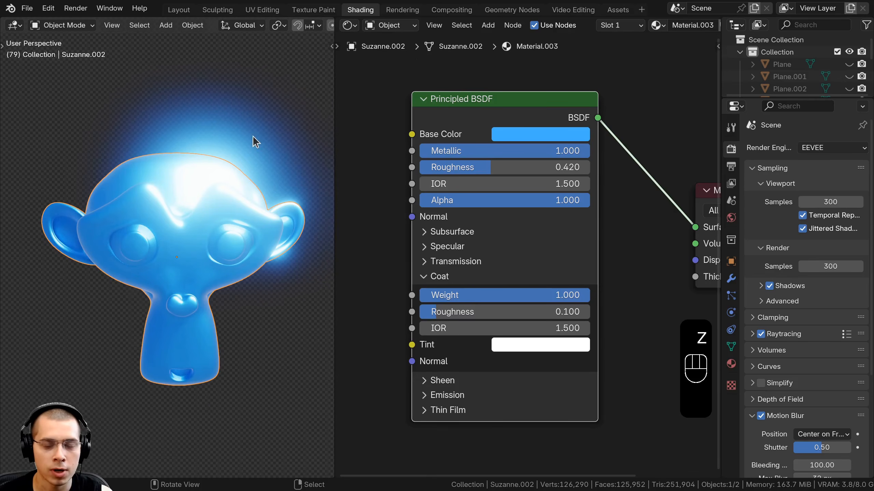
- Toggle the viewport Compositor option to Disabled and back to Always to compare the bloom
middle_drag(254, 137, 110, 264)
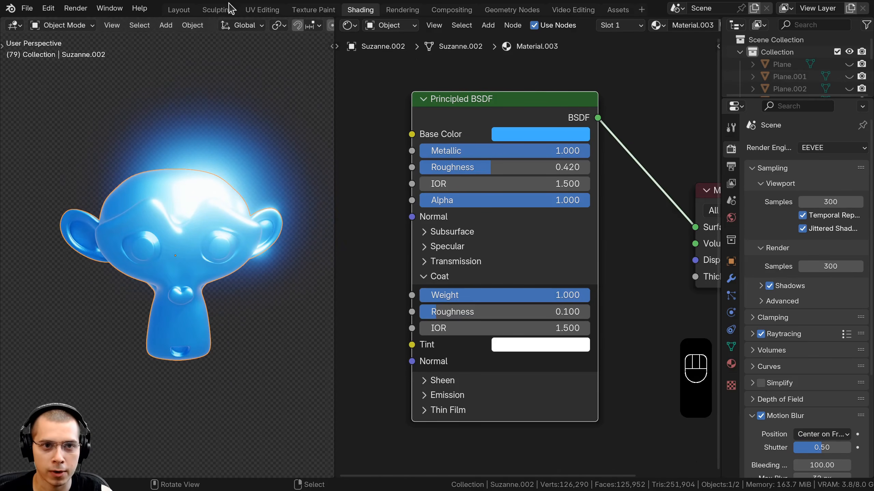
scroll(225, 29, down, 5)
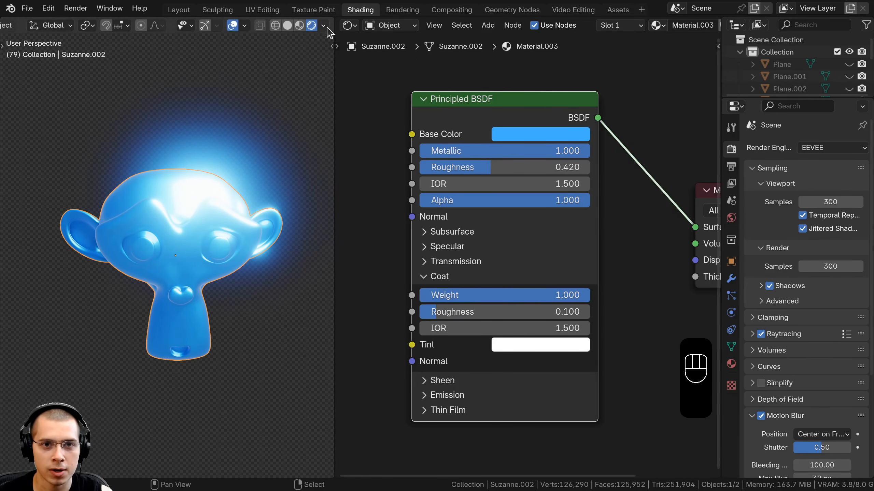
click(323, 26)
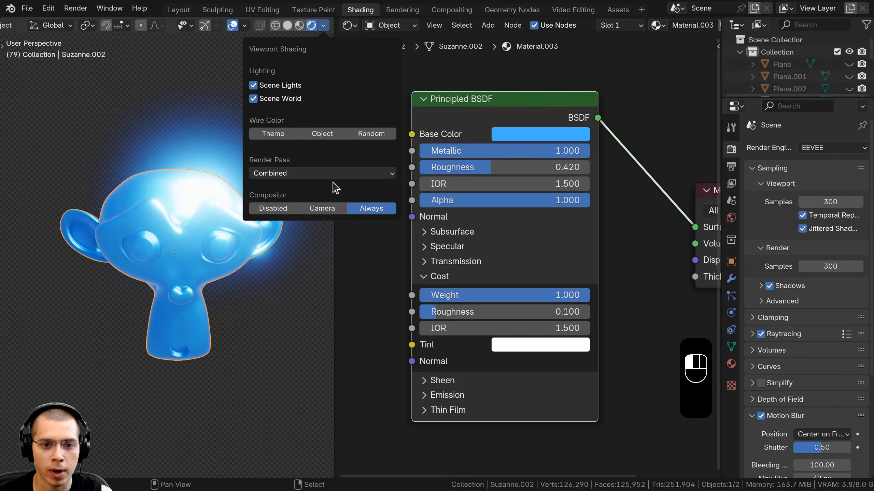
click(268, 209)
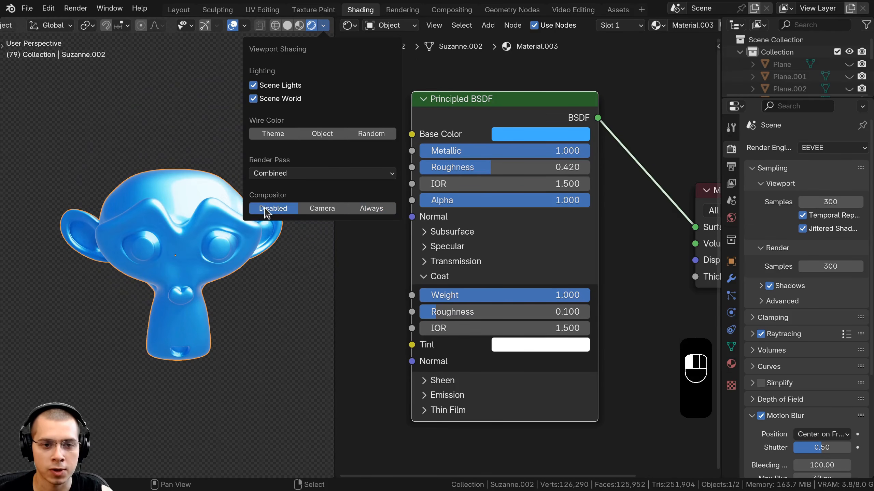
click(369, 206)
- Duplicate the Principled BSDF node and place the copy below the original
scroll(148, 274, down, 2)
middle_drag(148, 271, 149, 253)
scroll(146, 253, up, 3)
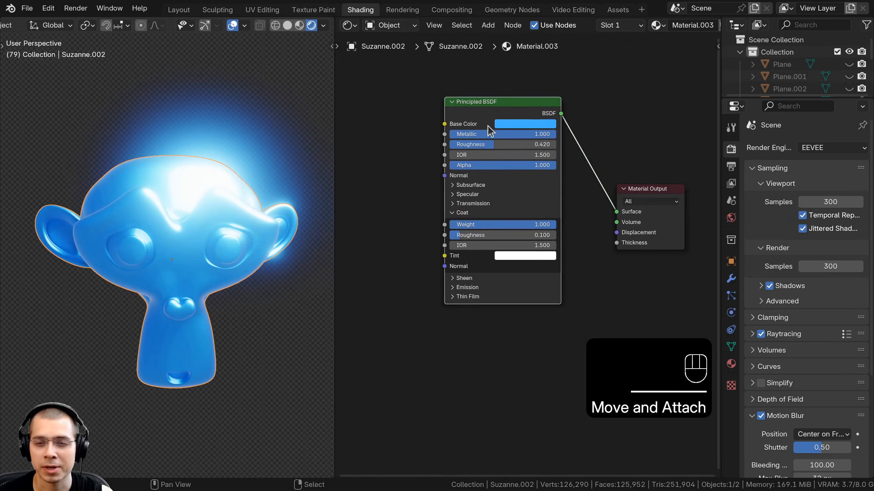
middle_drag(487, 126, 490, 88)
scroll(491, 82, down, 1)
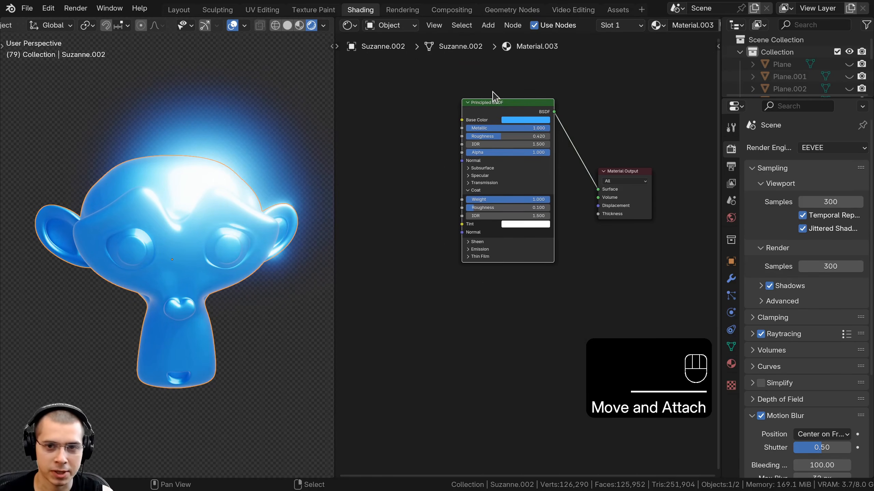
scroll(495, 87, up, 2)
key(shift+d)
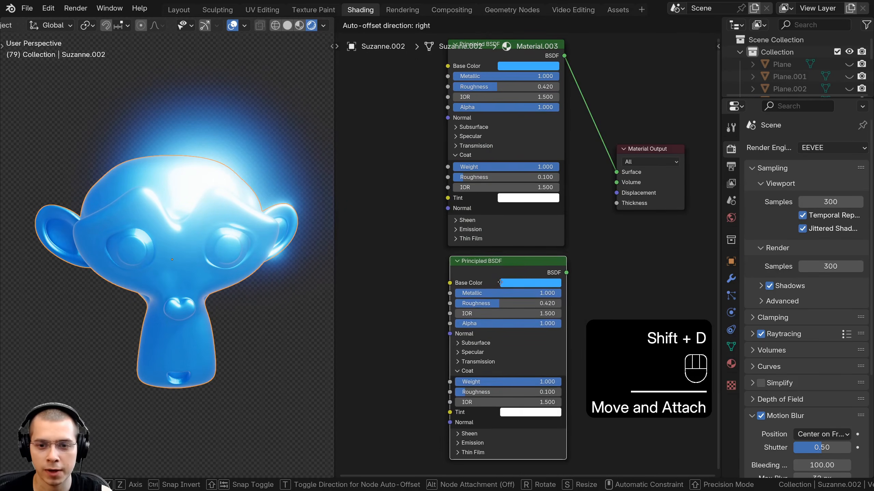
click(500, 282)
- Connect the duplicated BSDF to the Material Output and paste a purple Base Color into it
scroll(521, 206, up, 2)
ctrl+shift+click(478, 239)
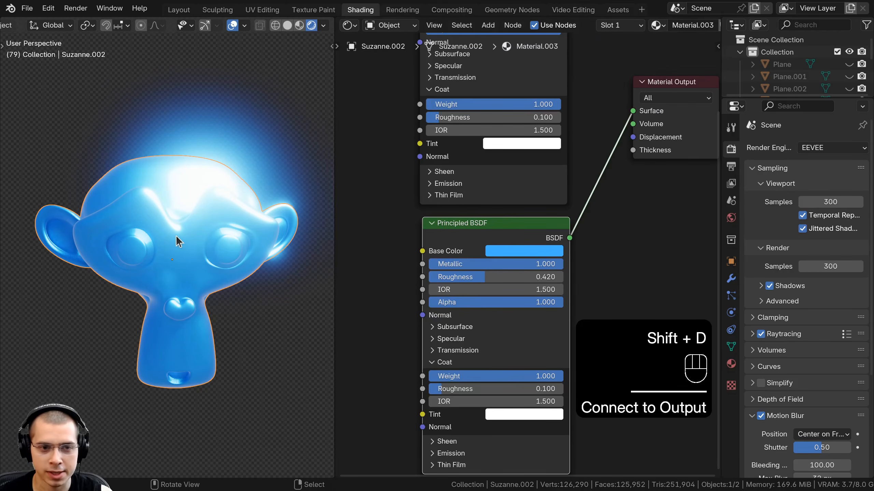
scroll(517, 230, up, 2)
key(ctrl+v)
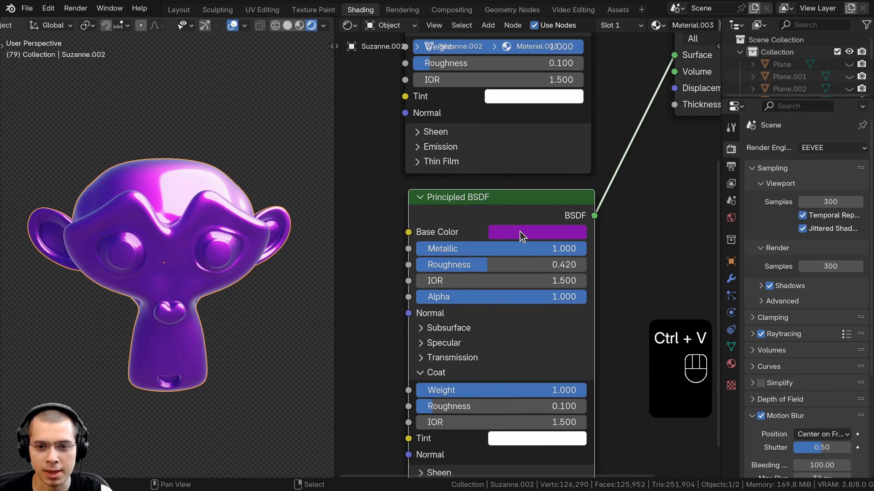
- Move the Material Output node further right of the two BSDF nodes
scroll(182, 281, up, 2)
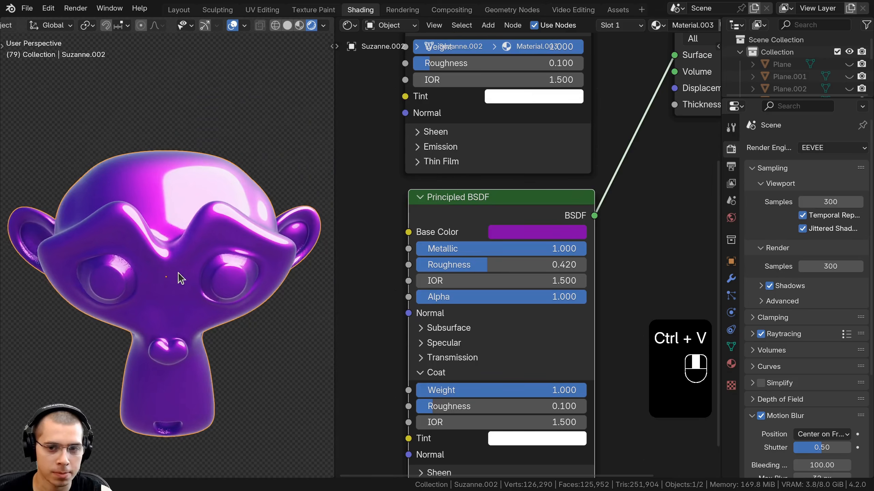
scroll(516, 220, down, 2)
scroll(516, 216, down, 5)
middle_drag(516, 216, 455, 332)
drag(536, 186, 619, 262)
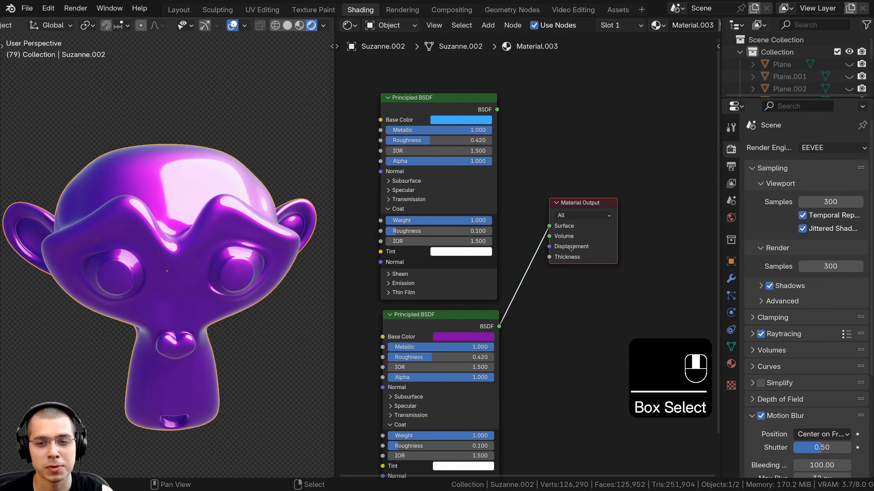
key(g)
click(711, 294)
scroll(285, 189, down, 3)
mouse_move(275, 200)
middle_down()
mouse_move(223, 208)
mouse_move(284, 211)
middle_up()
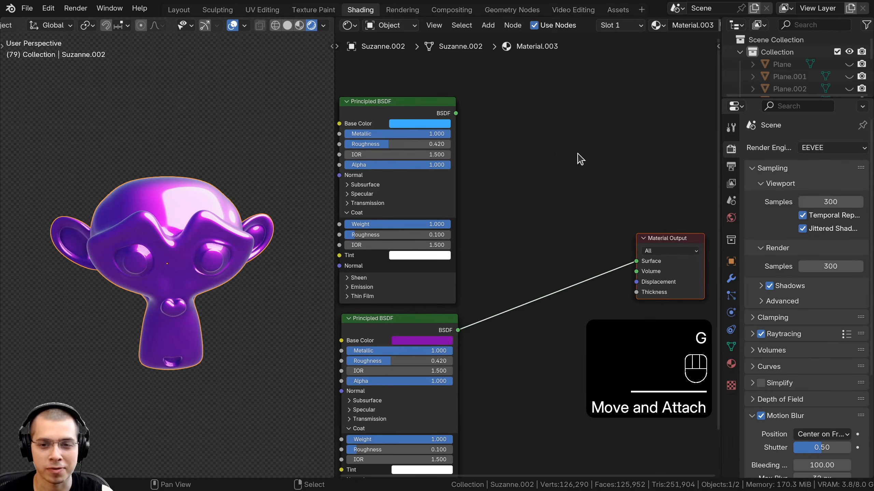
- Add a Fresnel node and connect its Fac output to the Material Output Surface
key(shift+a)
text(fra)
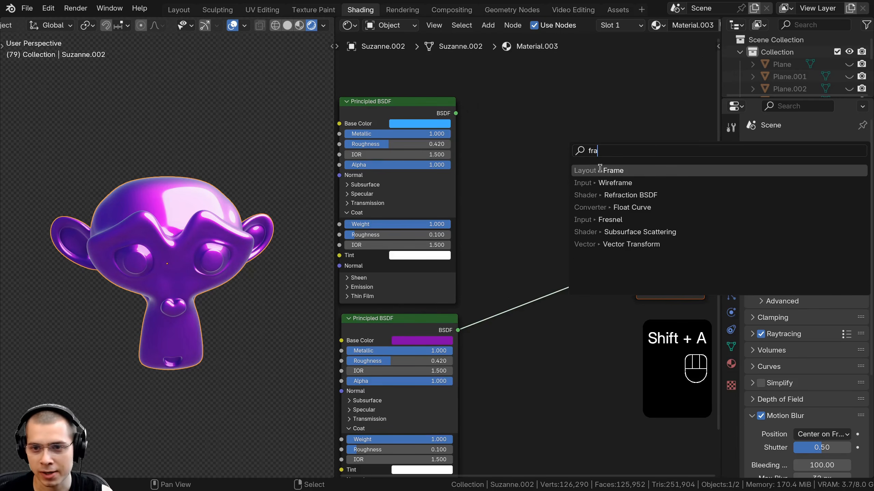
click(610, 220)
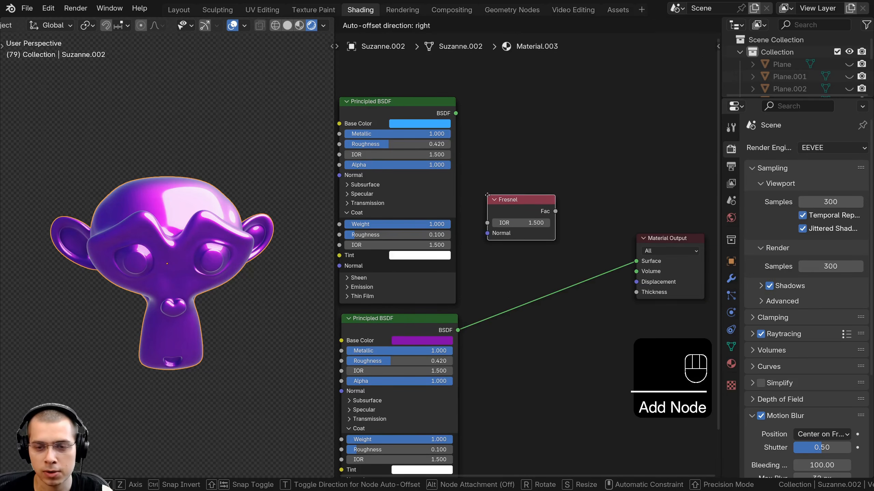
click(487, 196)
scroll(604, 248, up, 2)
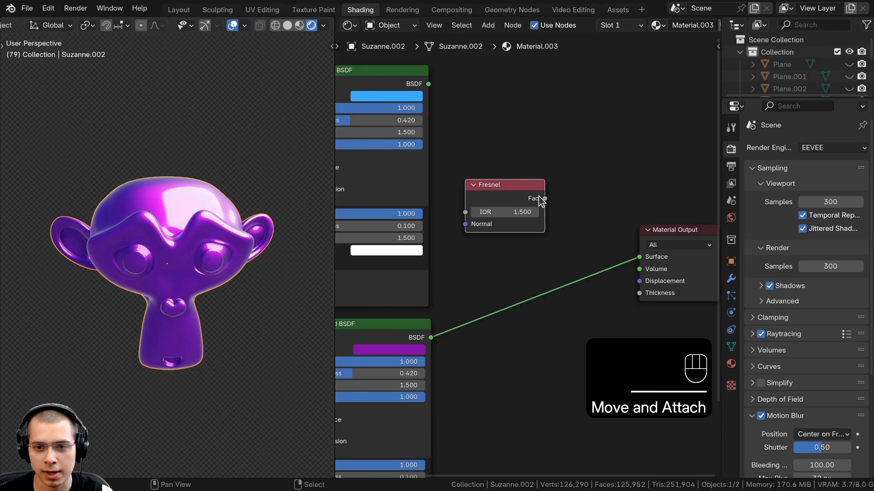
drag(544, 198, 603, 239)
drag(637, 261, 639, 257)
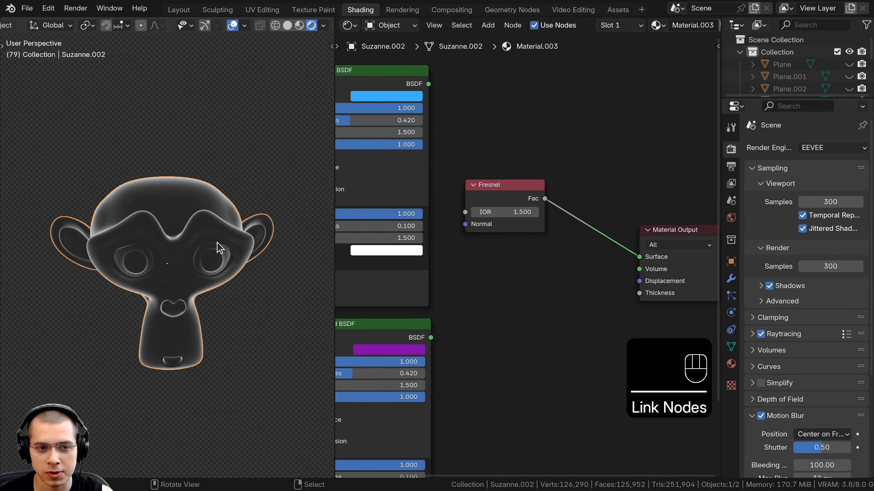
- Set the Fresnel IOR to 1.05 and then reset it to its default
scroll(497, 211, up, 1)
mouse_move(497, 193)
mouse_down()
mouse_move(494, 185)
mouse_move(495, 202)
mouse_move(482, 202)
mouse_move(536, 202)
mouse_move(490, 202)
mouse_up()
click(493, 185)
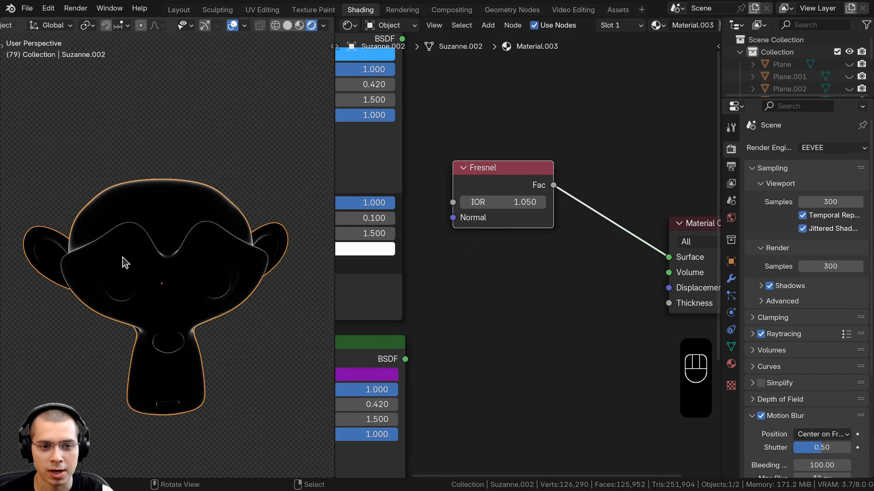
middle_drag(122, 259, 150, 233)
key(a)
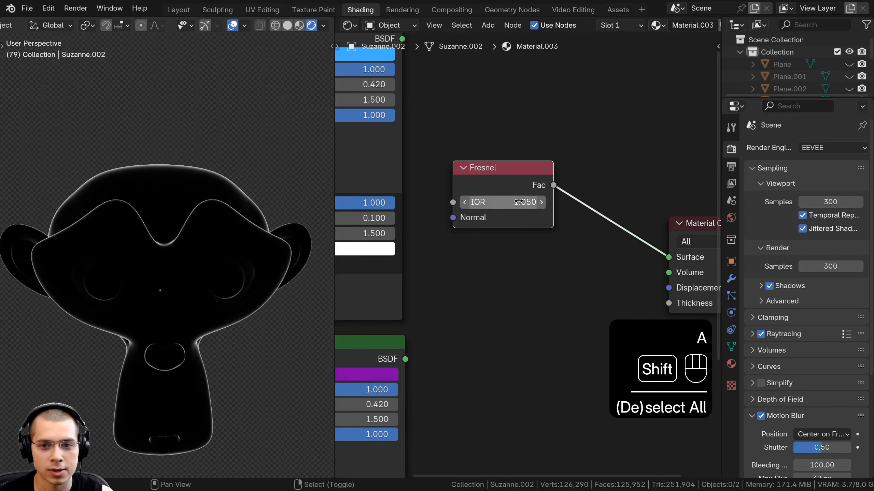
click(509, 204)
key(BackSpace)
- Add a Mix Shader node between the Fresnel node and the Material Output
scroll(128, 221, down, 2)
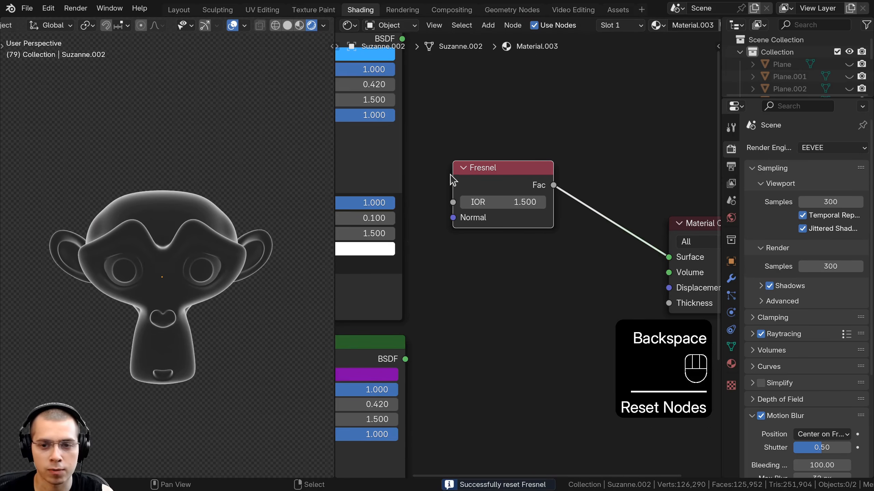
drag(488, 175, 486, 155)
scroll(549, 211, down, 5)
scroll(490, 334, down, 1)
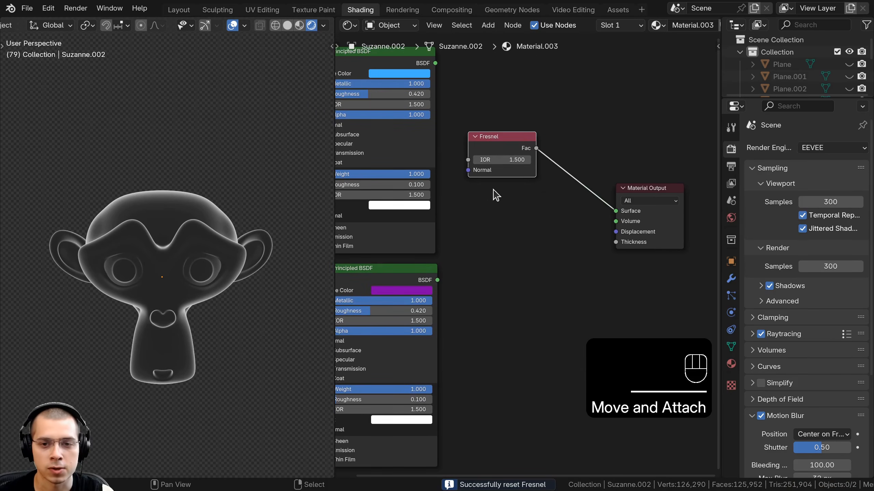
scroll(476, 192, down, 2)
key(shift+a)
click(553, 182)
text(mix)
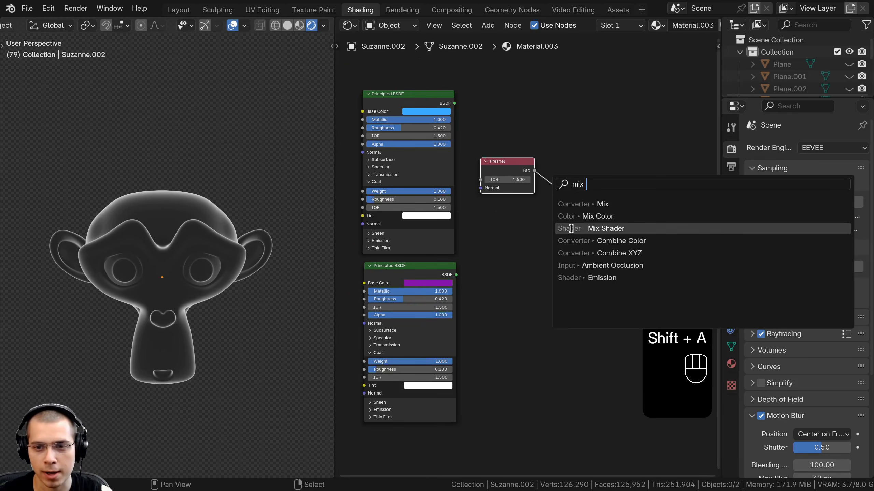
click(571, 229)
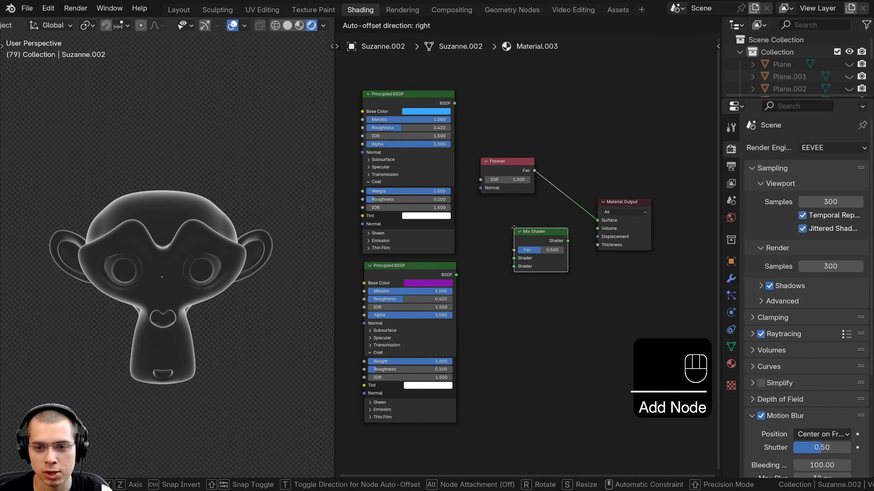
click(513, 227)
- Connect both Principled BSDF outputs to the Mix Shader's two Shader inputs
middle_drag(445, 190, 470, 192)
scroll(470, 192, up, 1)
click(438, 92)
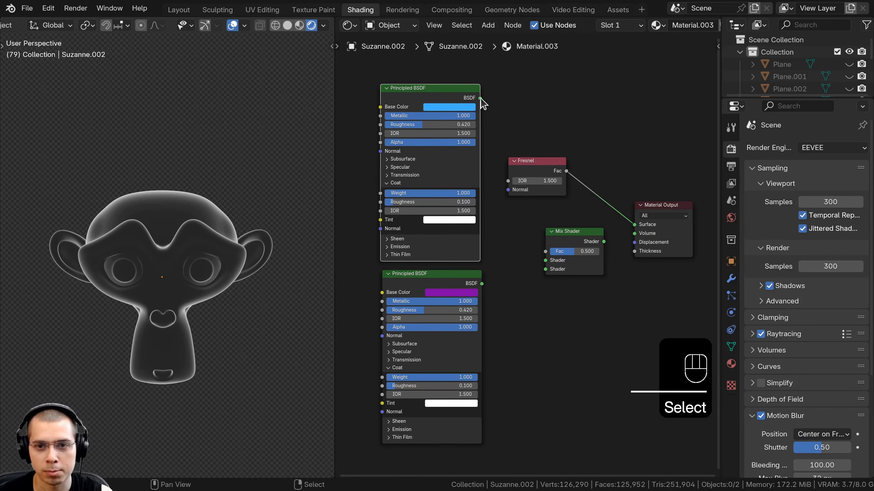
drag(480, 99, 564, 274)
scroll(537, 267, up, 2)
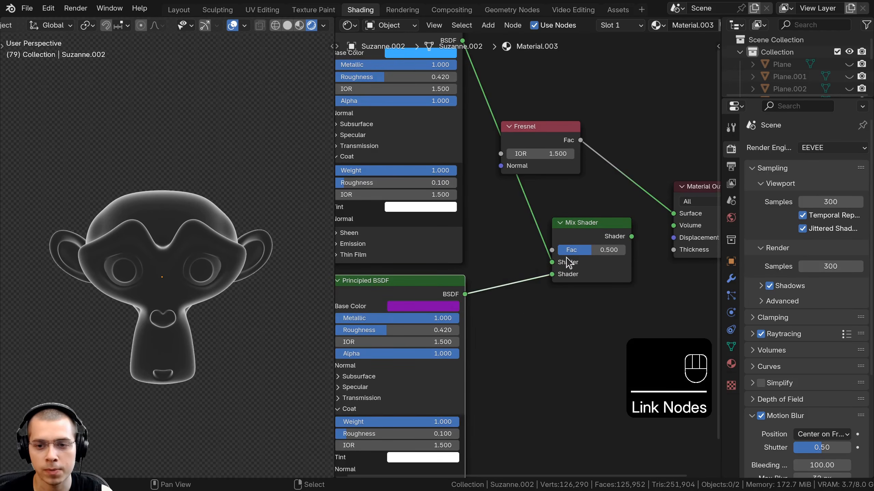
- Connect the Mix Shader to the Material Output and set its Fac to 1
scroll(578, 232, down, 1)
ctrl+shift+click(579, 228)
mouse_move(564, 244)
mouse_down()
mouse_move(591, 242)
mouse_move(550, 242)
mouse_move(612, 243)
mouse_move(548, 243)
mouse_move(615, 242)
mouse_up()
scroll(530, 256, up, 1)
scroll(623, 271, down, 2)
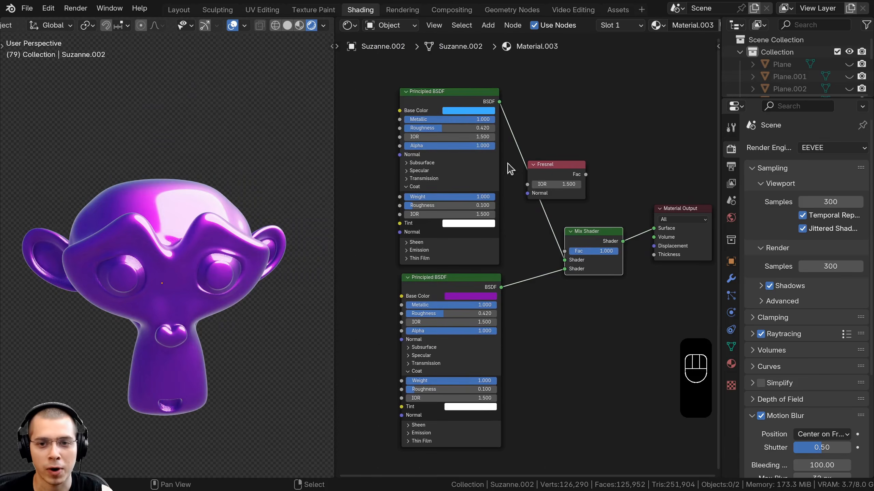
- Move the upper Principled BSDF and Fresnel nodes to tidy the shader node layout
drag(422, 54, 502, 306)
key(g)
click(444, 300)
key(a)
scroll(552, 209, up, 3)
drag(557, 146, 514, 92)
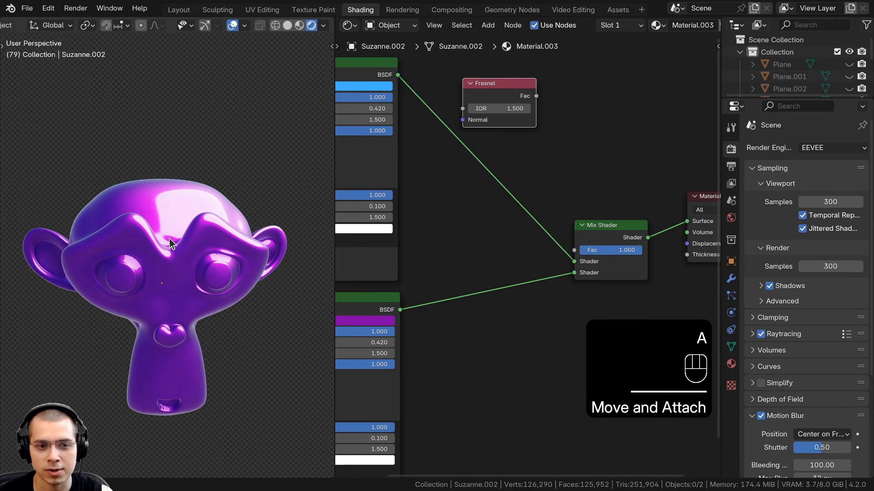
- Connect the Fresnel node's Fac output to the Mix Shader's Fac input
scroll(186, 173, up, 3)
scroll(258, 186, down, 3)
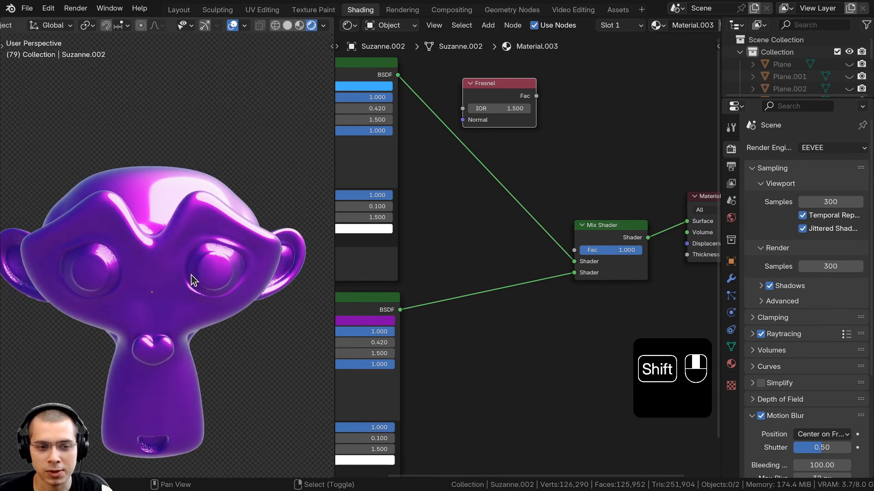
drag(492, 89, 585, 265)
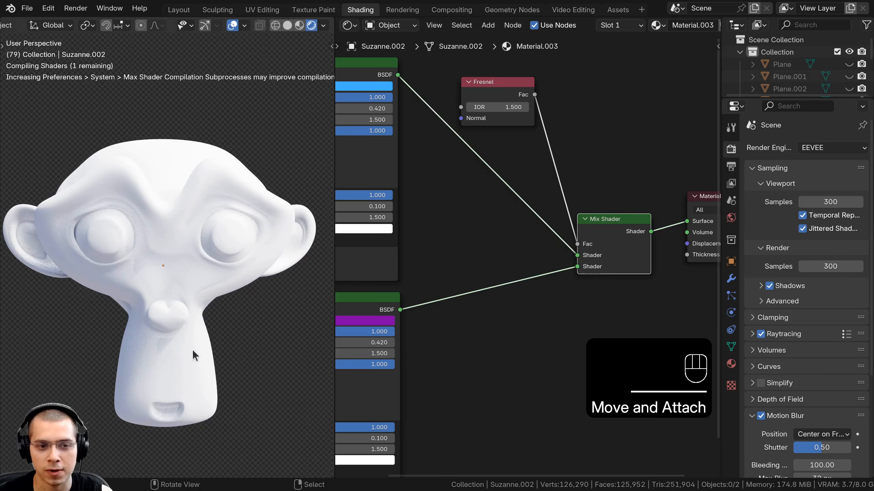
- Adjust the Fresnel IOR, trying values up to 35.06 and settling on 10.55
scroll(492, 124, up, 1)
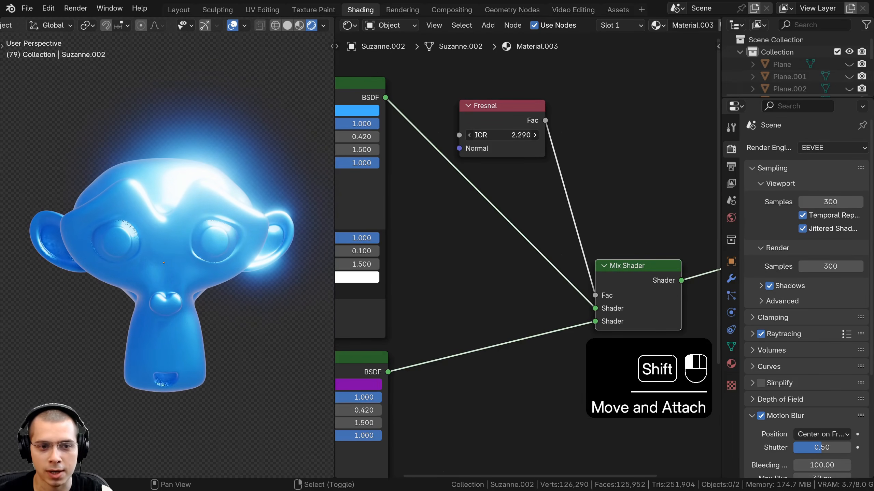
shift+drag(520, 136, 493, 136)
middle_drag(315, 201, 306, 227)
scroll(306, 227, up, 1)
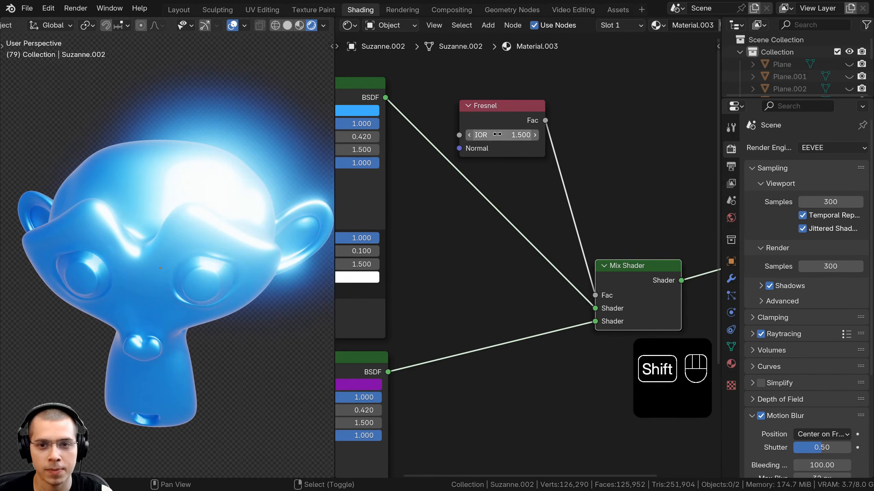
mouse_move(496, 134)
shift+mouse_down()
mouse_move(608, 134)
mouse_move(595, 134)
shift+mouse_up()
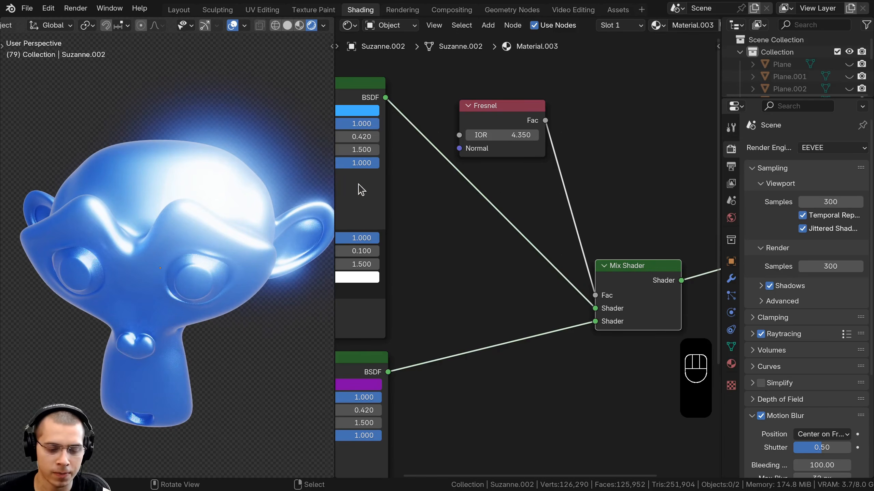
shift+drag(502, 135, 619, 135)
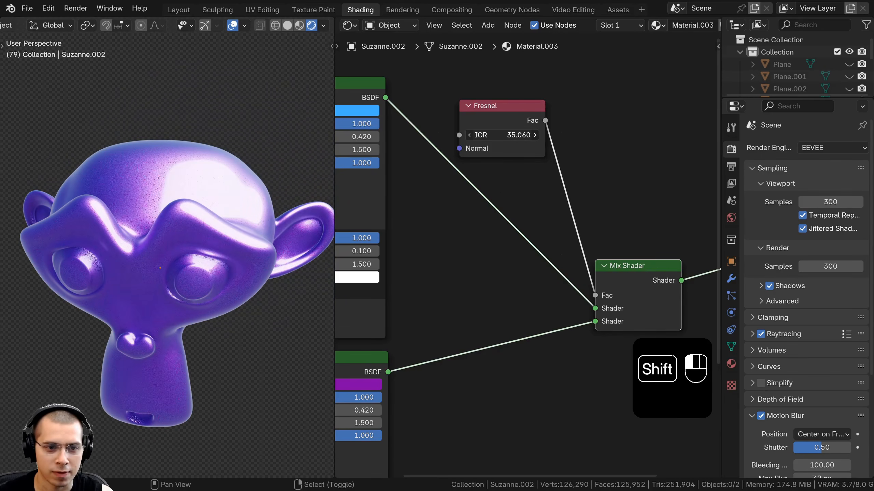
mouse_move(522, 134)
shift+mouse_down()
mouse_move(495, 135)
mouse_move(518, 134)
shift+mouse_up()
scroll(535, 247, down, 1)
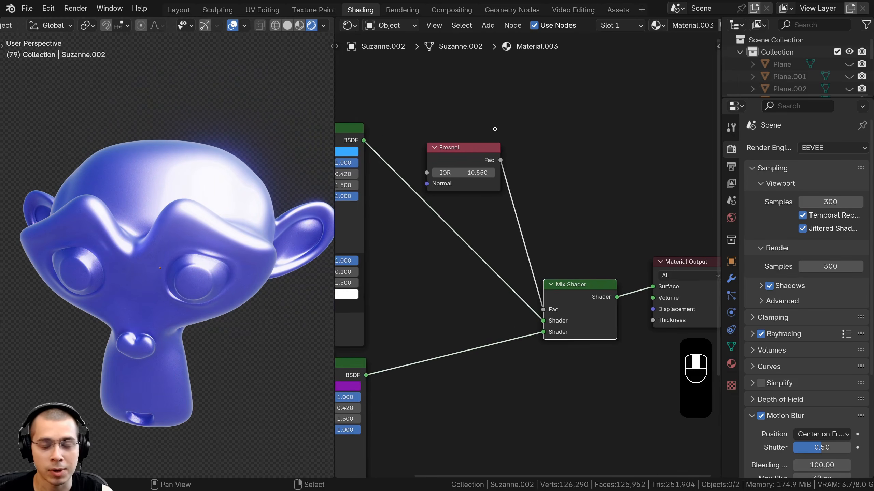
- Insert a Color Ramp node between the Fresnel output and the Mix Shader's Fac input
scroll(490, 121, up, 1)
key(shift+a)
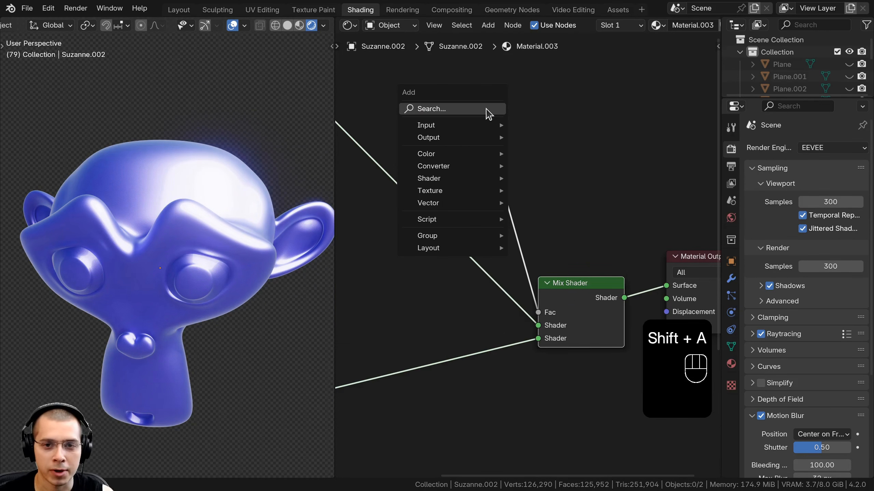
text(col)
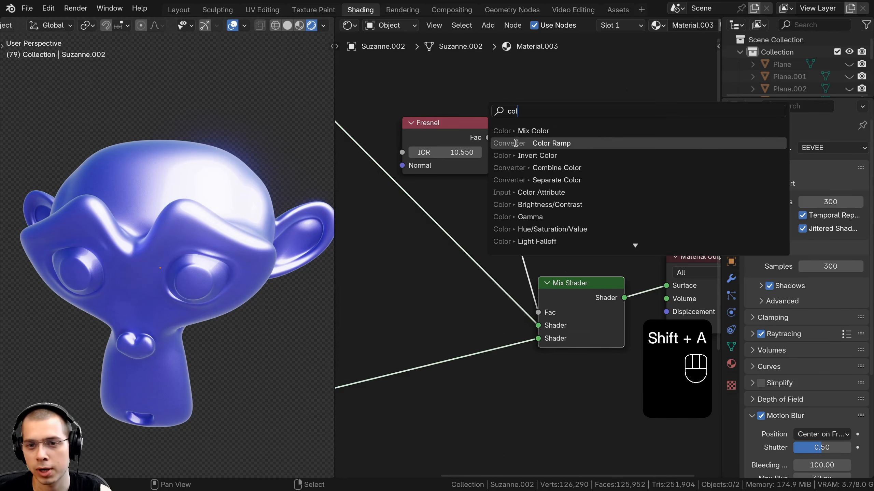
click(495, 143)
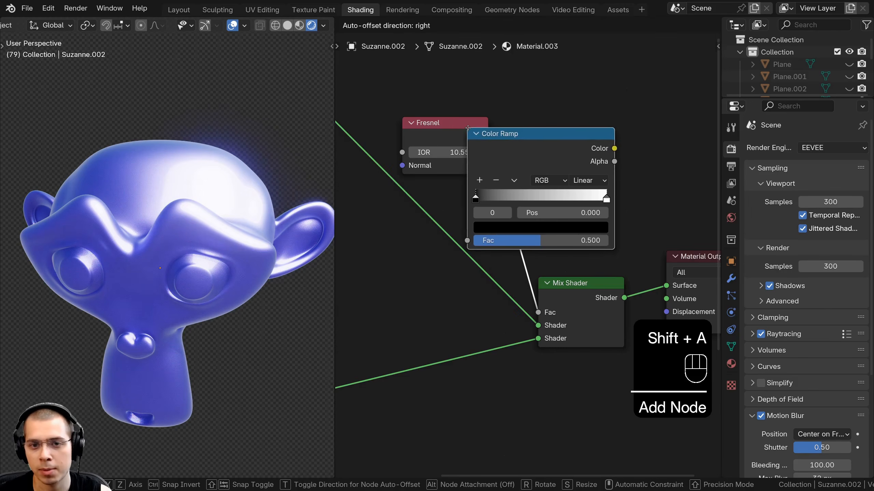
click(570, 144)
middle_drag(567, 141, 520, 161)
right_drag(516, 166, 522, 162)
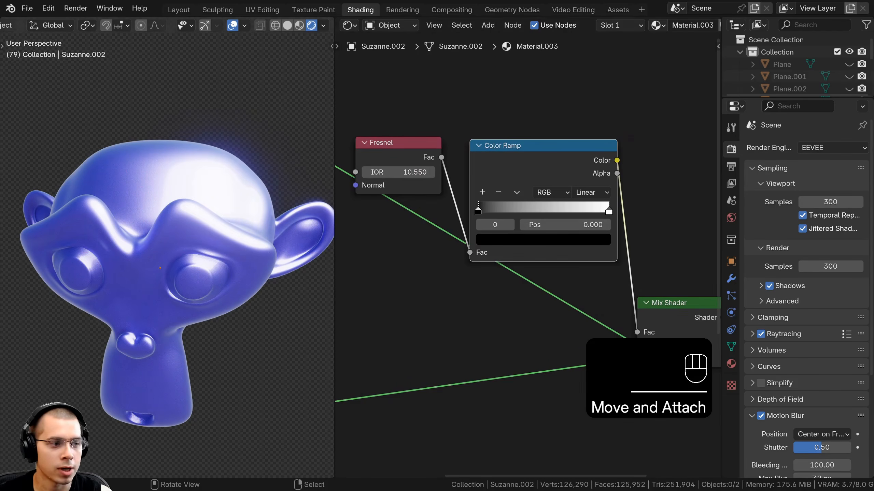
- Move the Color Ramp's color stops close together near the left end of the ramp
scroll(638, 161, up, 2)
drag(595, 203, 477, 195)
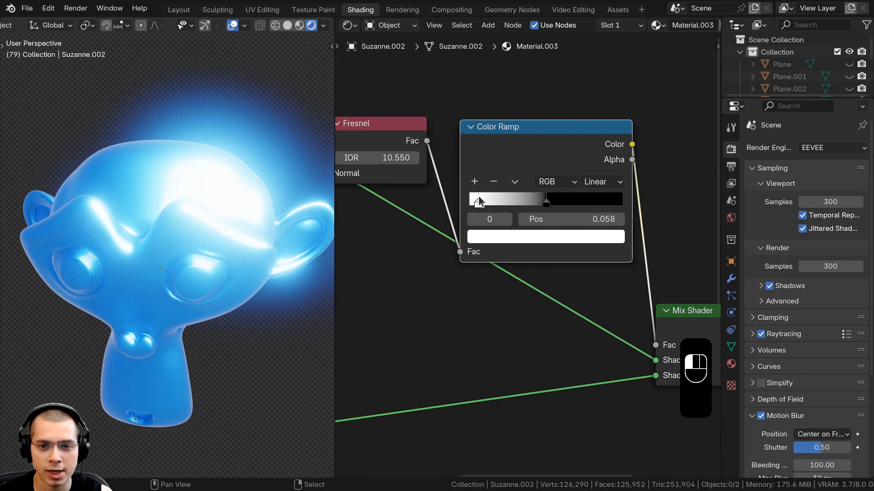
scroll(478, 198, up, 1)
drag(564, 199, 561, 200)
drag(508, 192, 507, 192)
scroll(478, 174, down, 3)
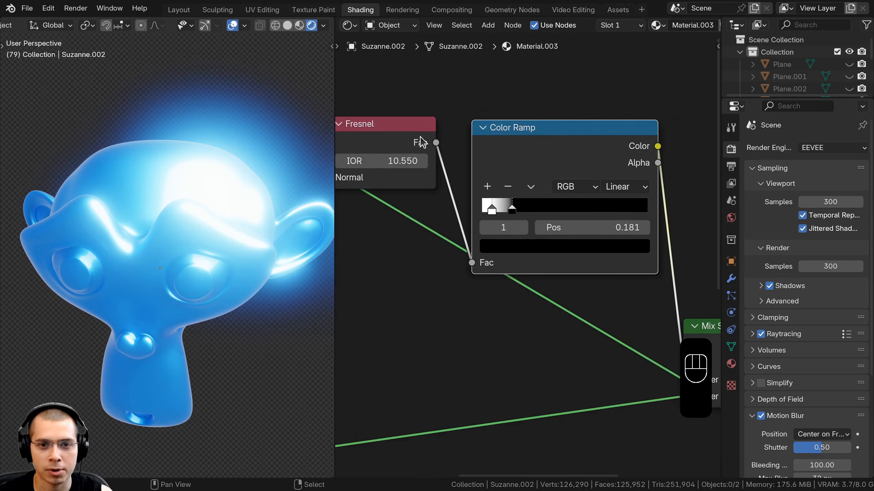
- Reposition the Fresnel and Color Ramp nodes and reset the Fresnel IOR to its default 1.5
right_drag(421, 140, 418, 173)
right_drag(581, 158, 560, 148)
middle_drag(505, 166, 544, 171)
click(413, 176)
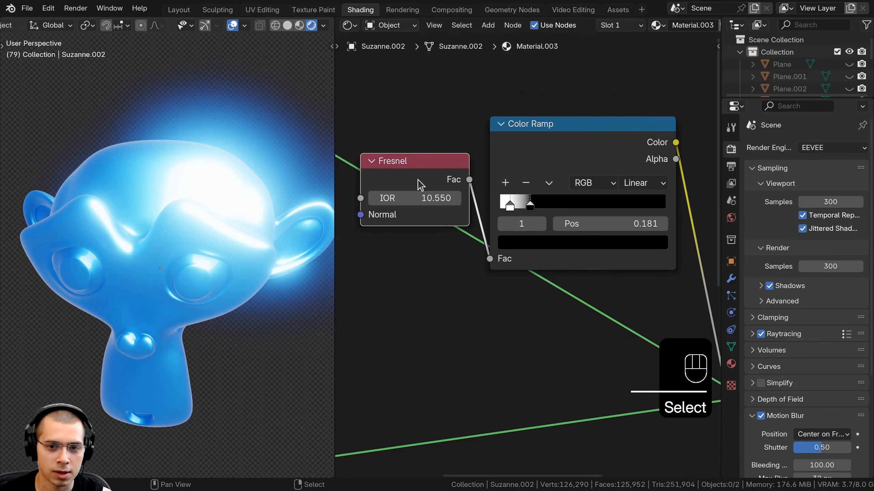
key(BackSpace)
drag(408, 199, 408, 206)
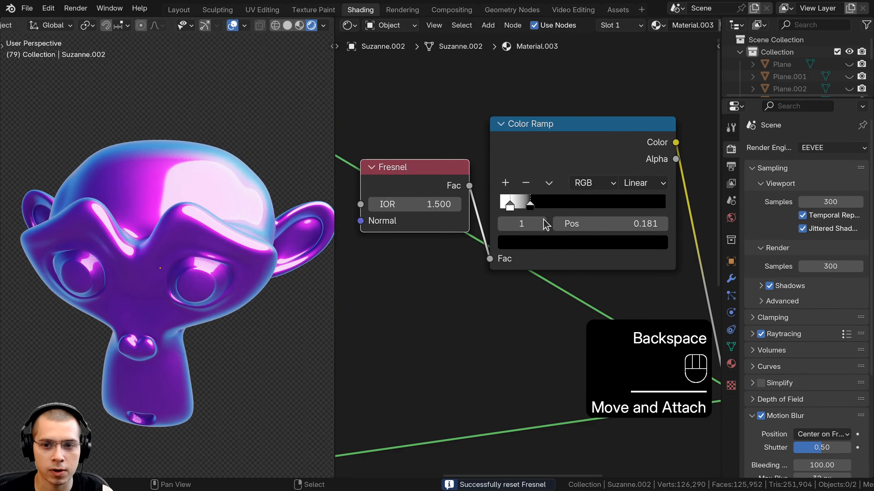
- Preview the Color Ramp output directly on the model and rearrange the ramp's color stops
drag(529, 203, 528, 204)
middle_drag(519, 207, 460, 209)
scroll(418, 201, down, 4)
ctrl+shift+click(397, 234)
scroll(459, 209, up, 1)
scroll(140, 216, up, 1)
middle_drag(139, 217, 143, 234)
drag(442, 198, 545, 198)
click(420, 198)
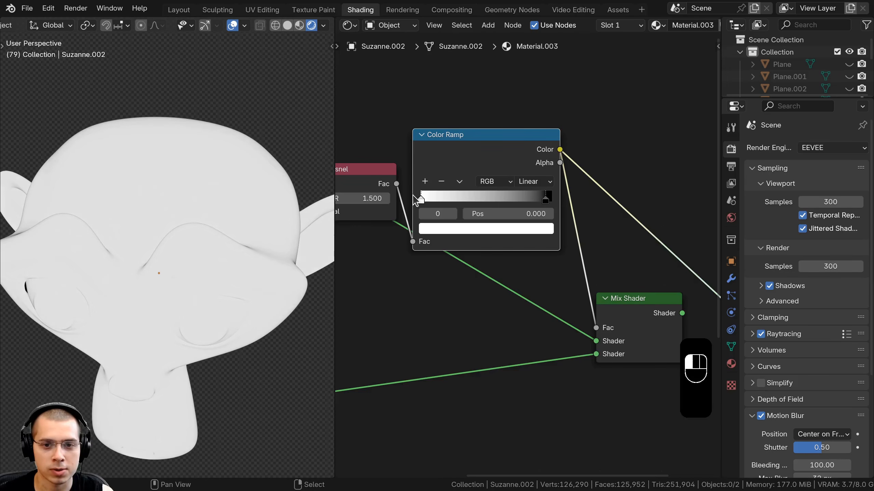
- Set the Color Ramp's white stop position to 0.041
scroll(230, 193, down, 4)
scroll(208, 231, up, 3)
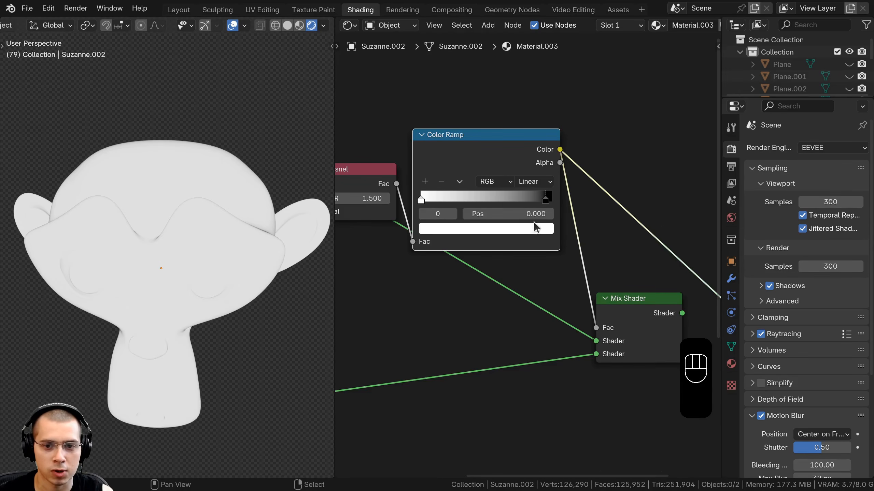
drag(521, 203, 434, 206)
scroll(488, 220, down, 2)
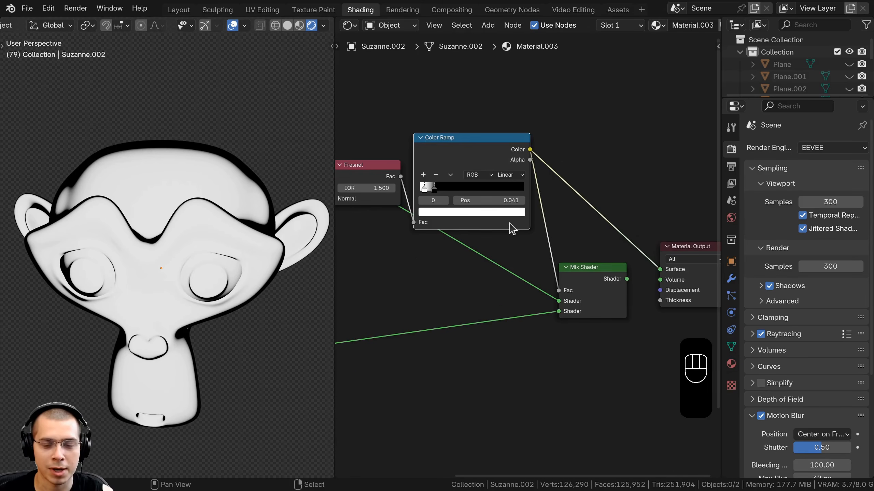
- Reconnect the Mix Shader to the Material Output and inspect the shaded monkey
ctrl+shift+click(591, 278)
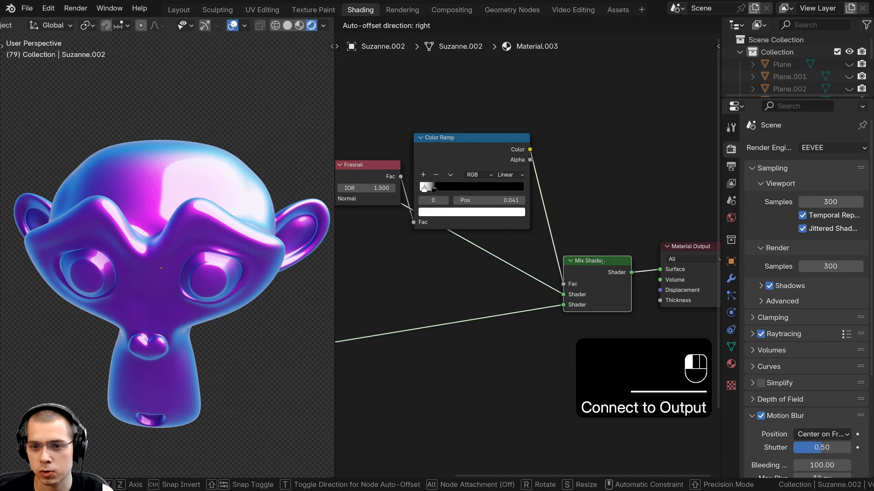
middle_drag(130, 176, 141, 156)
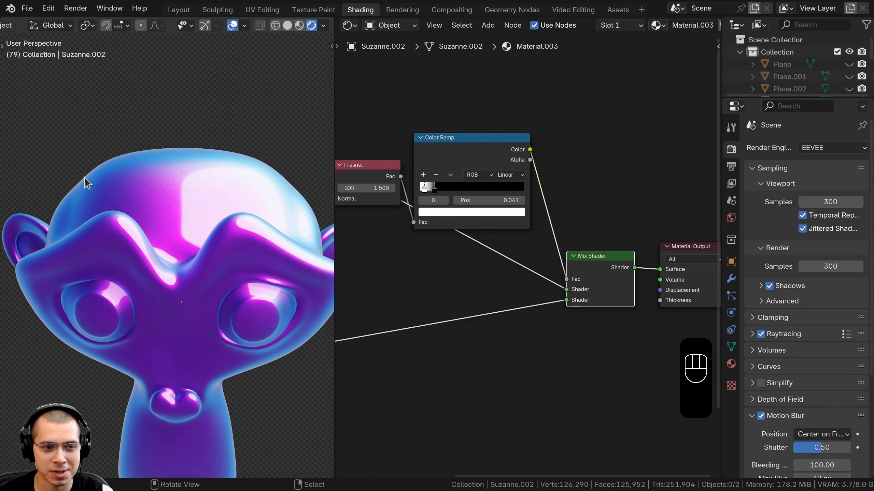
scroll(121, 179, down, 2)
shift+middle_drag(148, 205, 151, 177)
scroll(151, 177, up, 1)
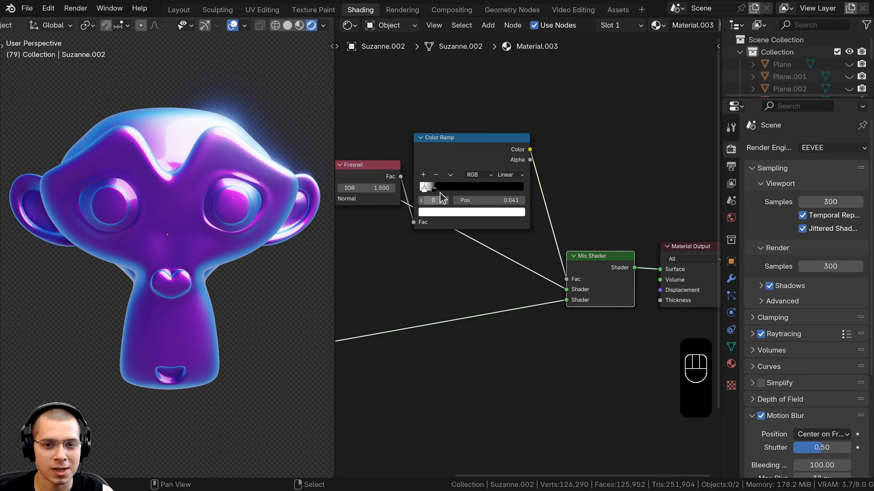
- Set the upper Principled BSDF base color to red and the lower one to blue
drag(440, 193, 454, 190)
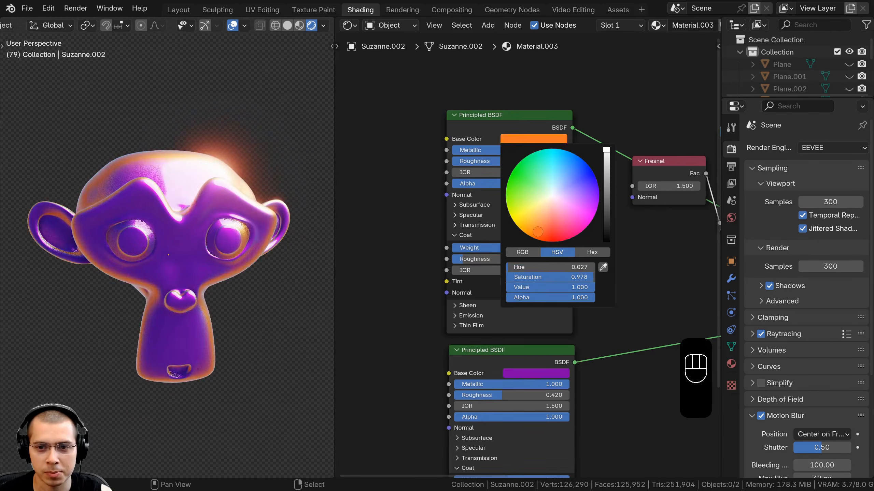
drag(537, 232, 546, 240)
middle_drag(387, 309, 376, 244)
click(529, 311)
drag(547, 193, 570, 162)
mouse_move(152, 239)
middle_down()
mouse_move(87, 193)
mouse_move(152, 245)
middle_up()
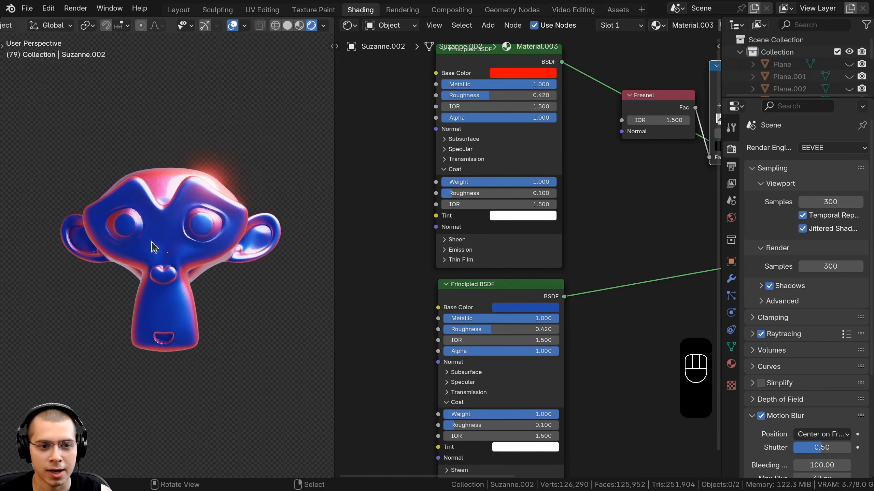
- Duplicate the Suzanne model and place the copy beside the original
click(497, 306)
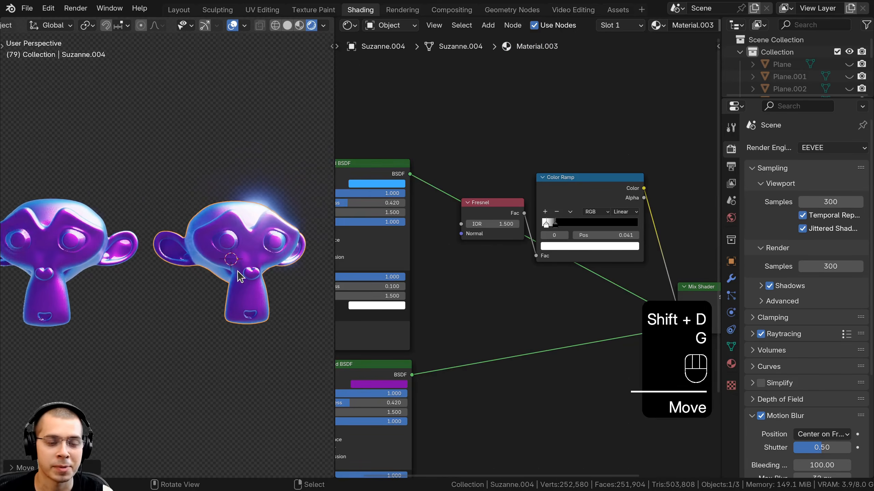
scroll(237, 269, up, 1)
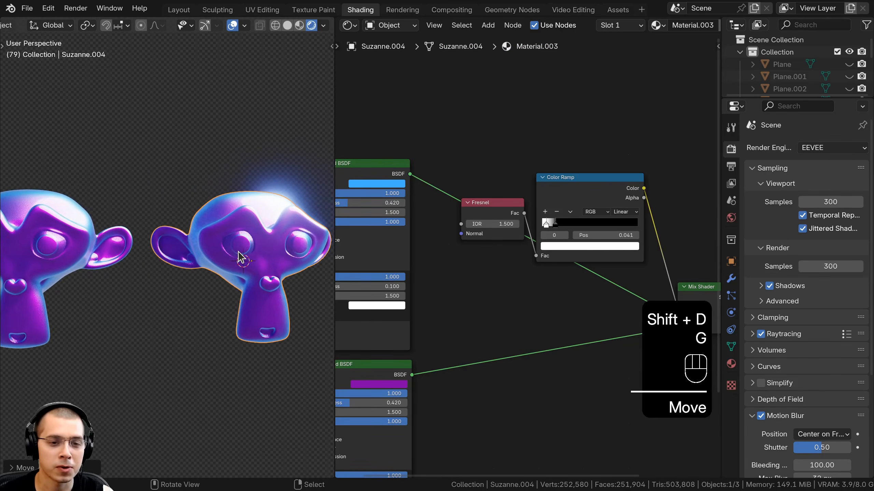
right_click(237, 252)
scroll(236, 251, down, 2)
middle_drag(236, 251, 224, 248)
scroll(227, 247, up, 2)
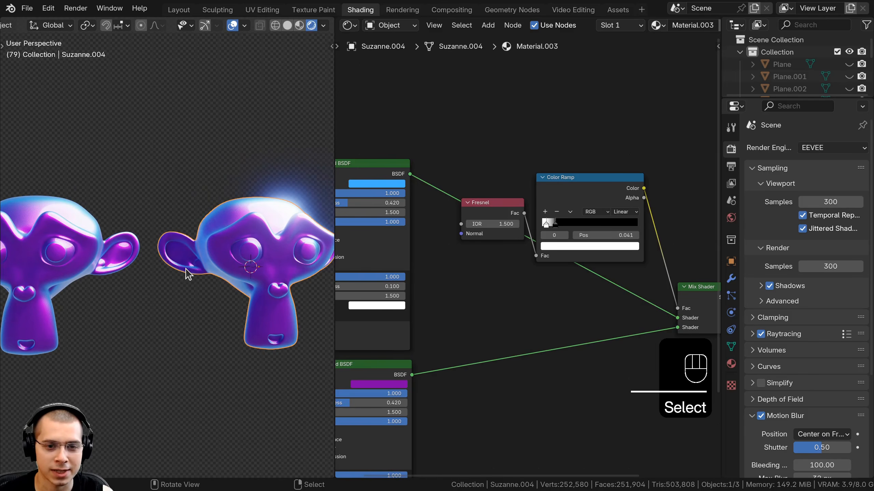
scroll(593, 28, down, 3)
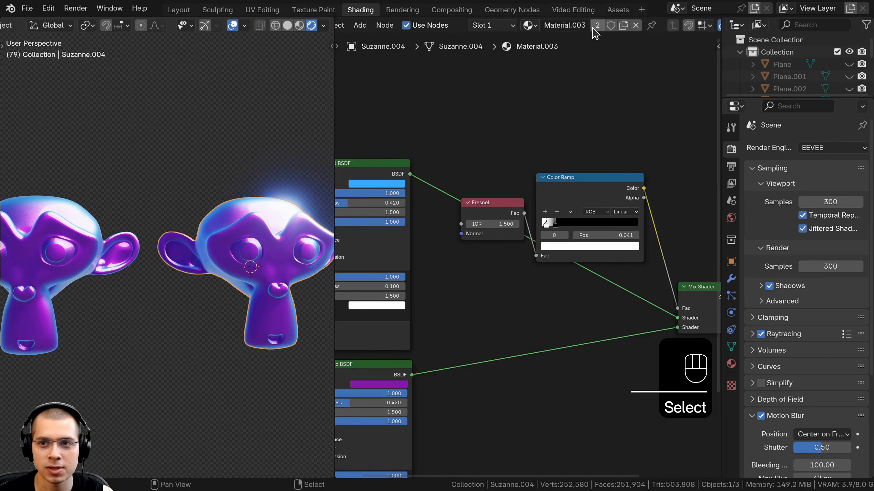
- Unlink the copy's material and move the copy along the X axis
click(637, 25)
shift+middle_drag(236, 224, 215, 221)
key(g)
key(x)
click(198, 218)
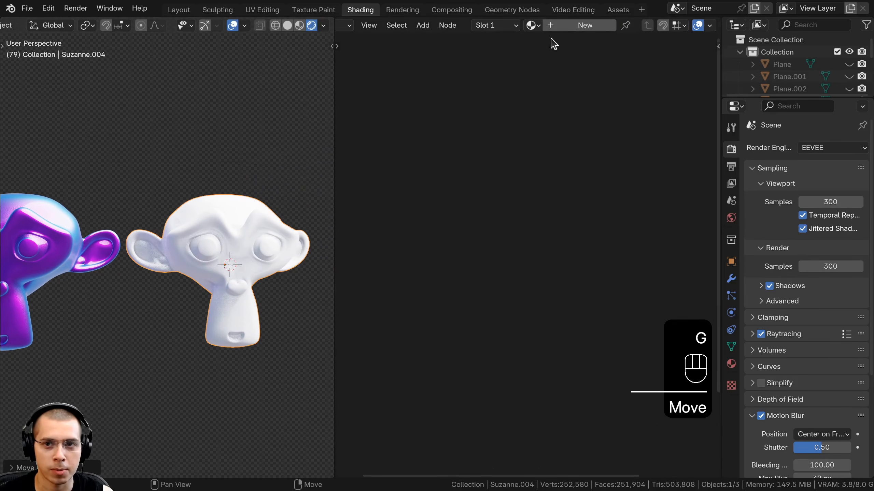
- Create a new material for the copy and set its Principled BSDF base color to black
click(561, 29)
middle_drag(478, 257, 499, 209)
scroll(495, 209, up, 2)
key(a)
right_drag(496, 209, 498, 208)
middle_drag(510, 221, 485, 222)
click(489, 222)
drag(588, 69, 585, 151)
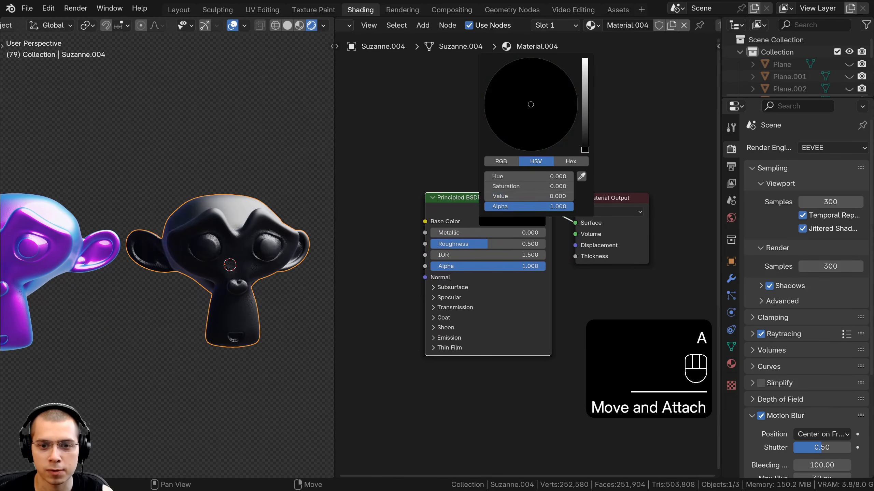
- Expand the Emission section and set the Emission Strength to 1
middle_drag(400, 288, 383, 241)
scroll(392, 255, up, 3)
click(427, 296)
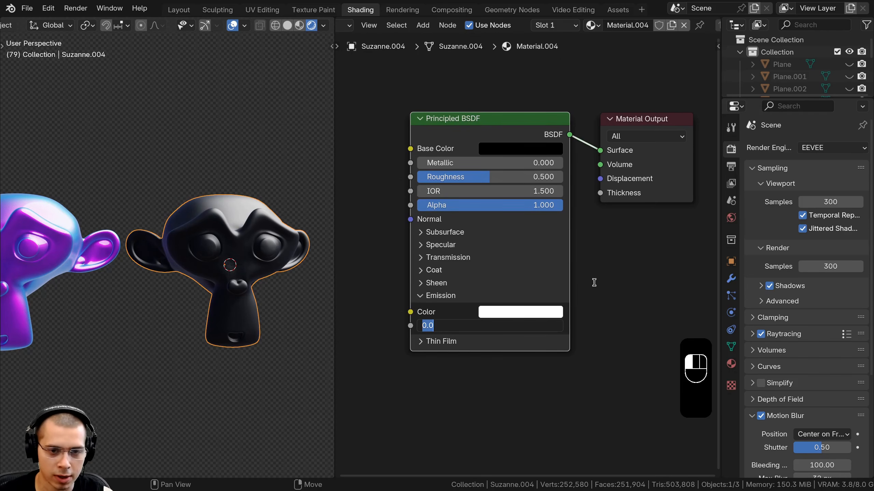
text(1)
key(Return)
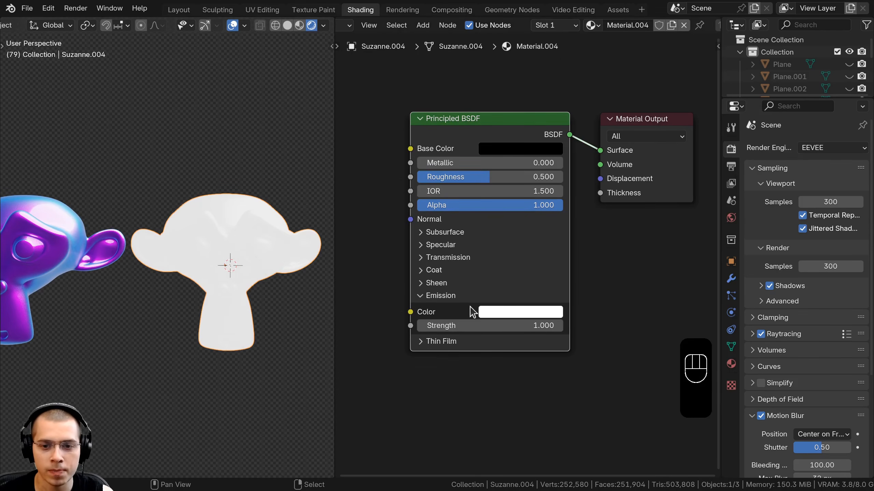
- Set the emission color to a yellow-orange
click(495, 315)
drag(539, 179, 517, 199)
middle_drag(246, 248, 251, 250)
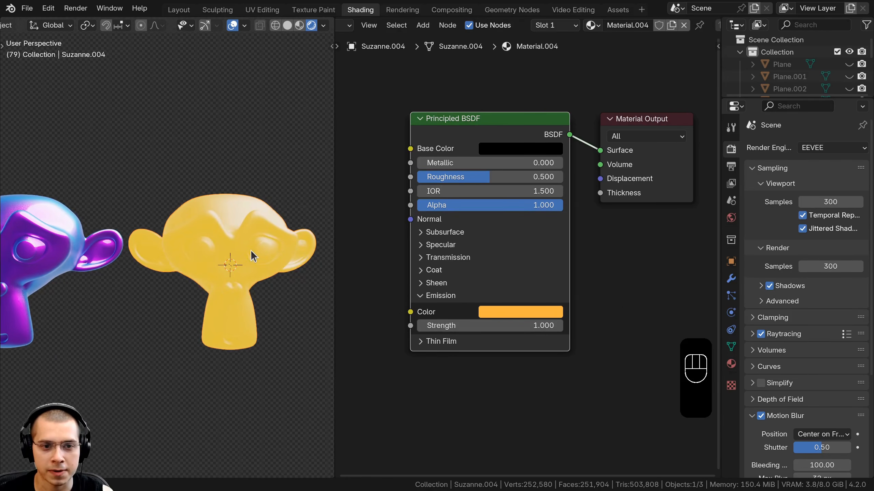
- Add a Fresnel node and connect its Fac output to the emission Strength of the copy's material
scroll(533, 268, down, 3)
drag(533, 268, 542, 263)
scroll(295, 199, up, 3)
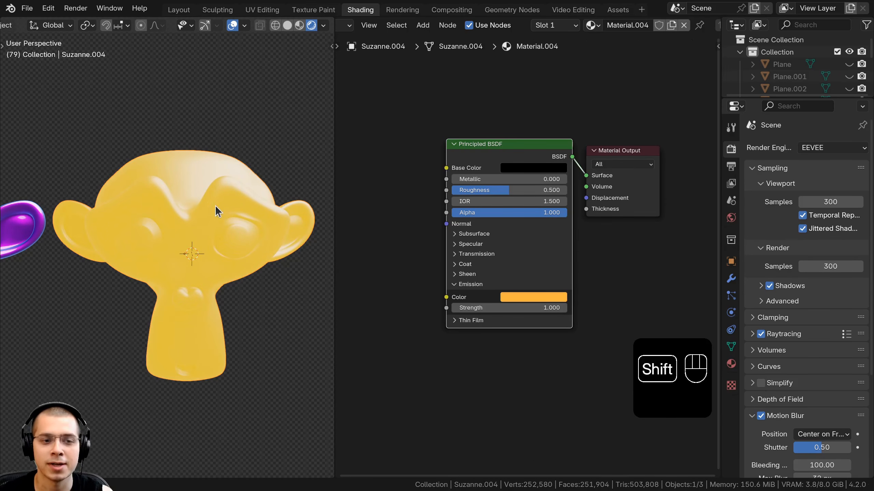
shift+middle_drag(215, 204, 188, 156)
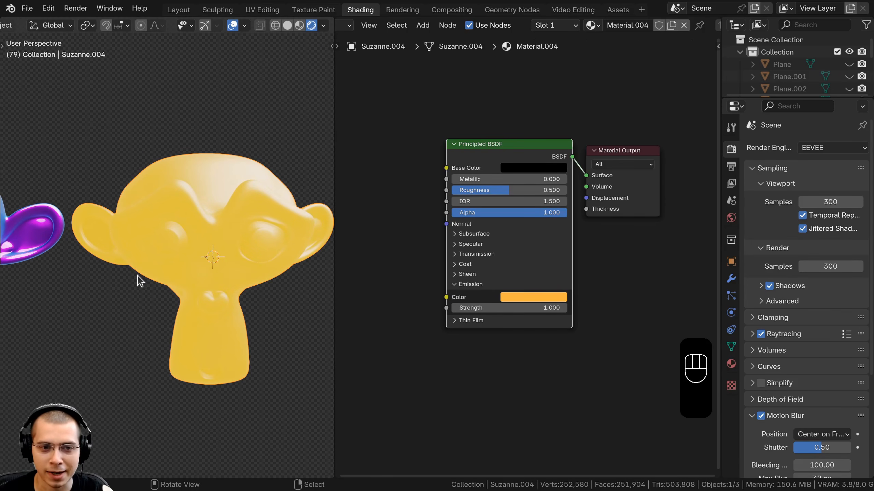
scroll(530, 238, down, 2)
middle_drag(430, 133, 447, 142)
key(shift+a)
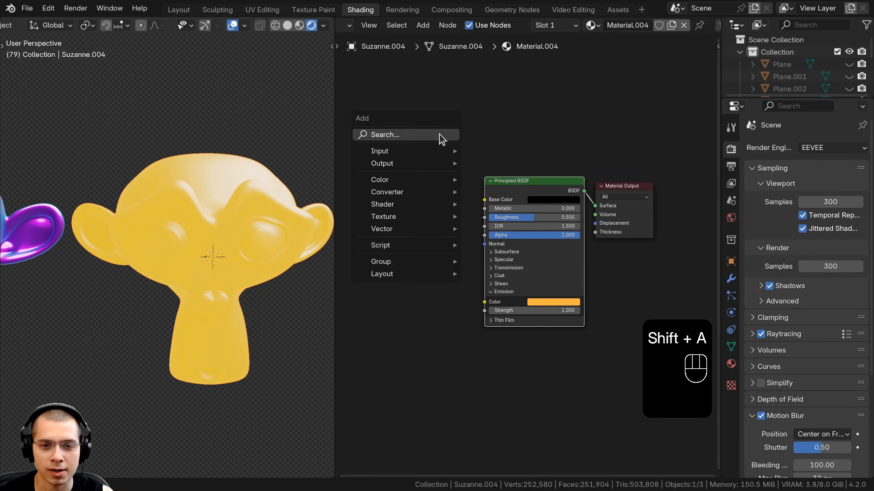
click(440, 137)
text(fra)
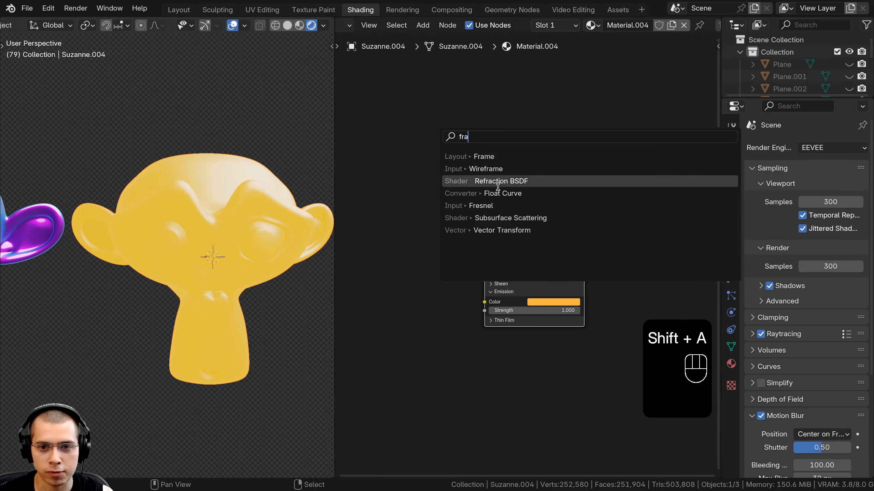
click(495, 206)
click(392, 220)
middle_drag(407, 229, 403, 188)
scroll(403, 188, up, 2)
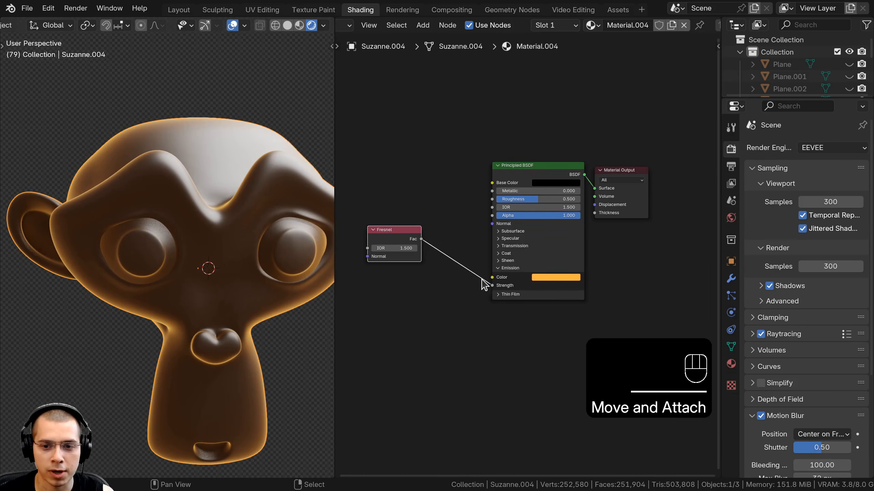
- Set the Fresnel node's IOR to 1.17
middle_drag(139, 152, 152, 203)
scroll(141, 147, up, 1)
scroll(524, 263, up, 1)
scroll(154, 207, down, 2)
scroll(181, 226, down, 3)
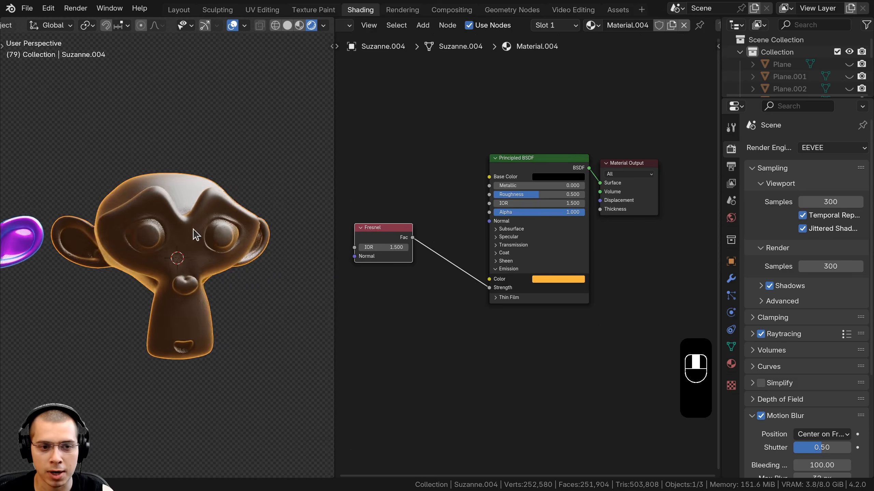
middle_drag(193, 230, 182, 231)
scroll(456, 364, up, 4)
middle_drag(456, 363, 515, 326)
mouse_move(403, 206)
mouse_down()
mouse_move(400, 215)
mouse_move(409, 219)
mouse_move(396, 218)
mouse_up()
scroll(193, 241, down, 2)
mouse_move(192, 241)
middle_down()
mouse_move(198, 256)
mouse_move(194, 243)
middle_up()
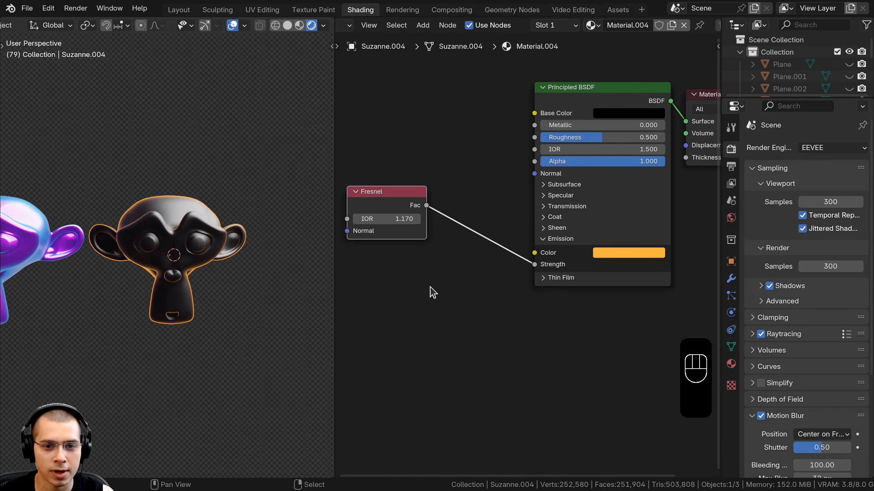
middle_drag(436, 273, 436, 275)
middle_drag(200, 224, 193, 224)
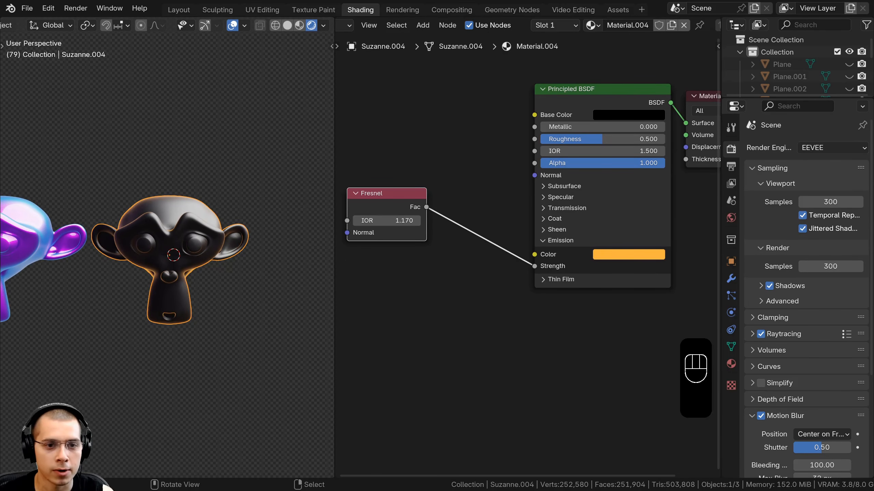
- Insert a Color Ramp node between the Fresnel Fac output and the emission Strength
middle_drag(418, 173, 431, 174)
key(shift+a)
click(430, 175)
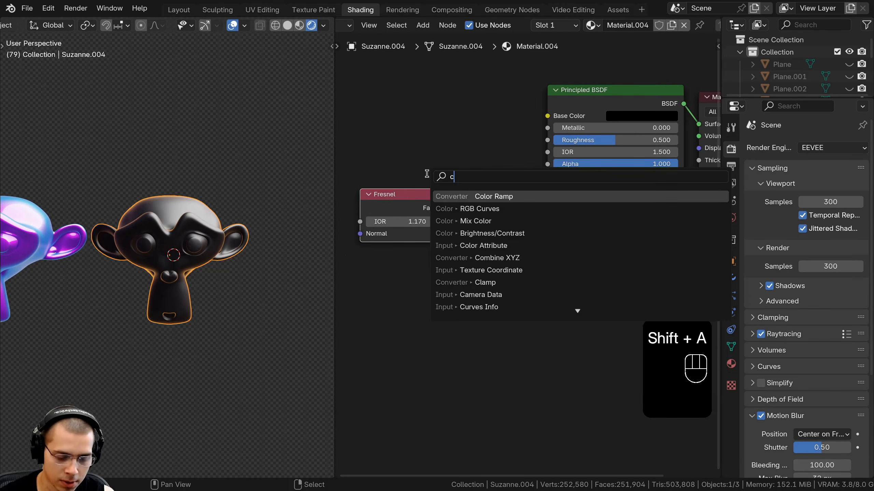
click(482, 209)
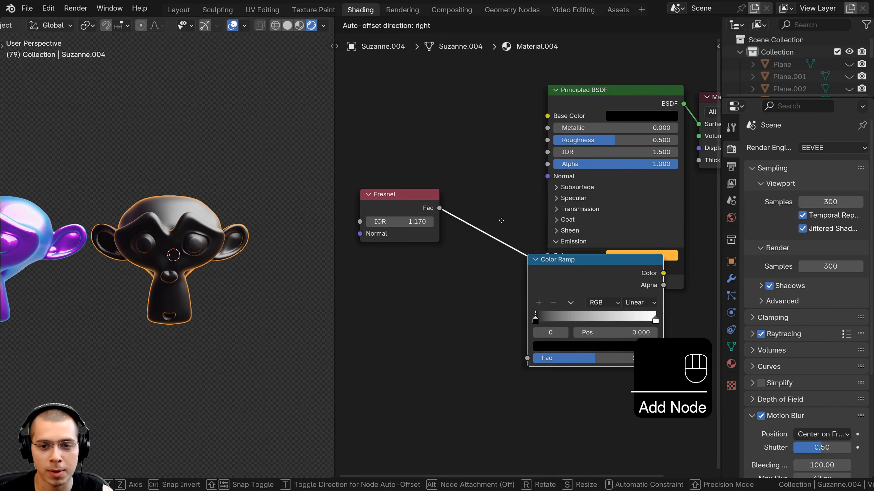
click(498, 208)
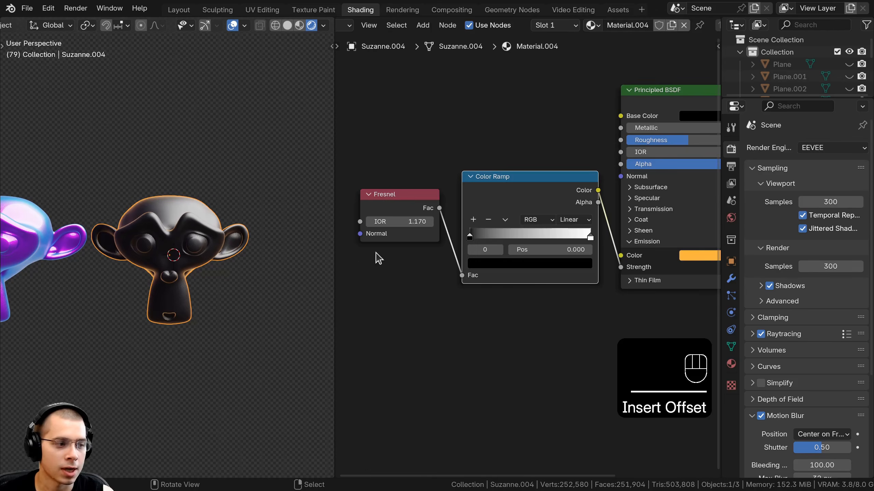
scroll(451, 232, up, 2)
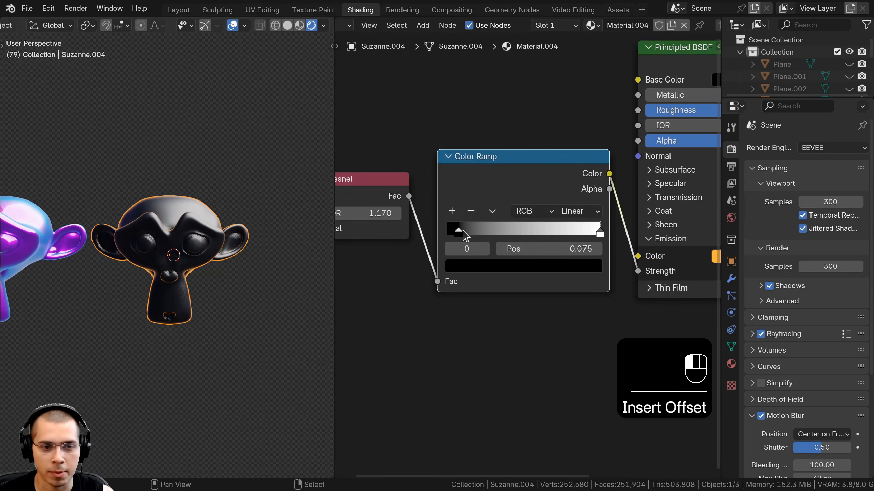
- Move the Color Ramp's white stop to about 0.27 and reset the Fresnel IOR to 1.5
drag(583, 230, 545, 236)
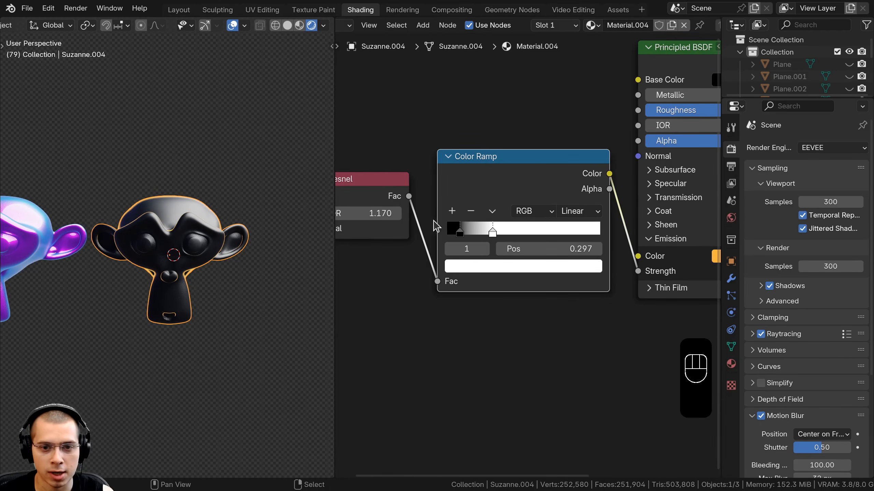
middle_drag(434, 220, 535, 239)
drag(454, 220, 474, 245)
key(BackSpace)
right_click(447, 248)
scroll(473, 234, up, 3)
right_click(458, 246)
middle_drag(641, 229, 527, 239)
drag(506, 203, 498, 195)
middle_drag(200, 233, 357, 274)
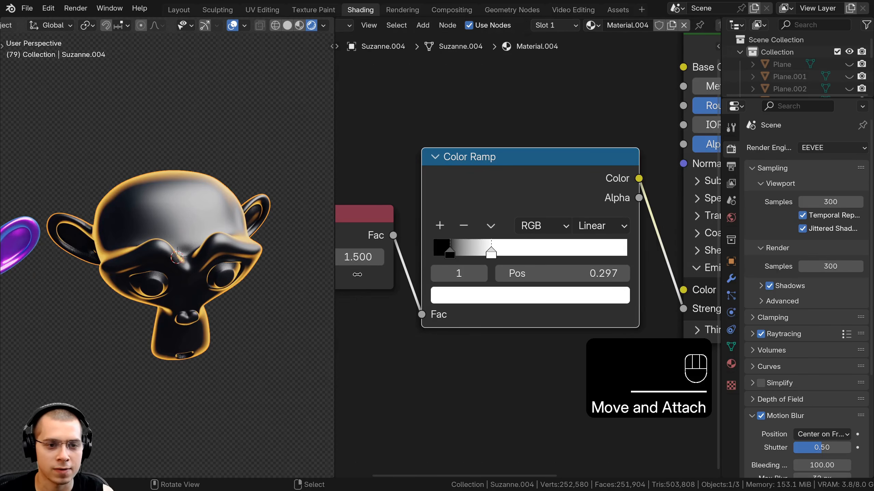
drag(447, 251, 483, 252)
scroll(392, 246, down, 2)
middle_drag(383, 243, 431, 242)
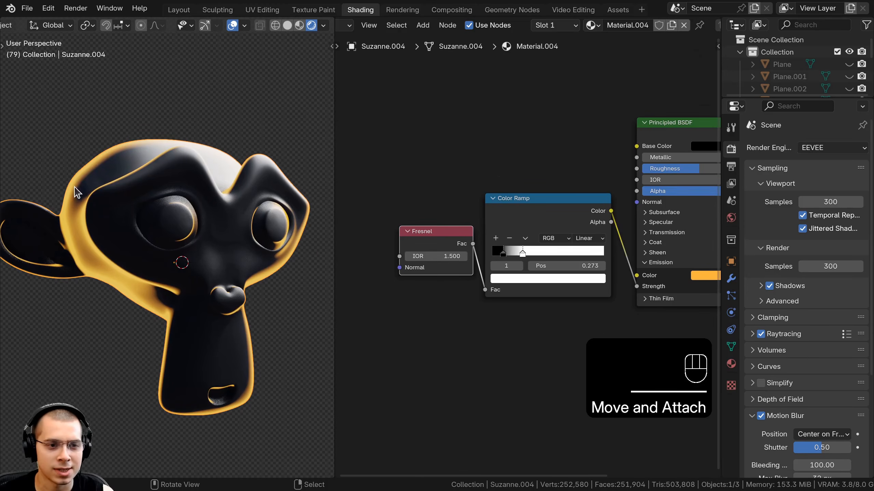
- Insert a Math node between the Color Ramp and the emission Strength
middle_drag(74, 188, 109, 205)
scroll(82, 202, down, 3)
scroll(548, 223, down, 1)
middle_drag(549, 223, 493, 226)
key(g)
right_click(261, 156)
middle_drag(525, 156, 493, 164)
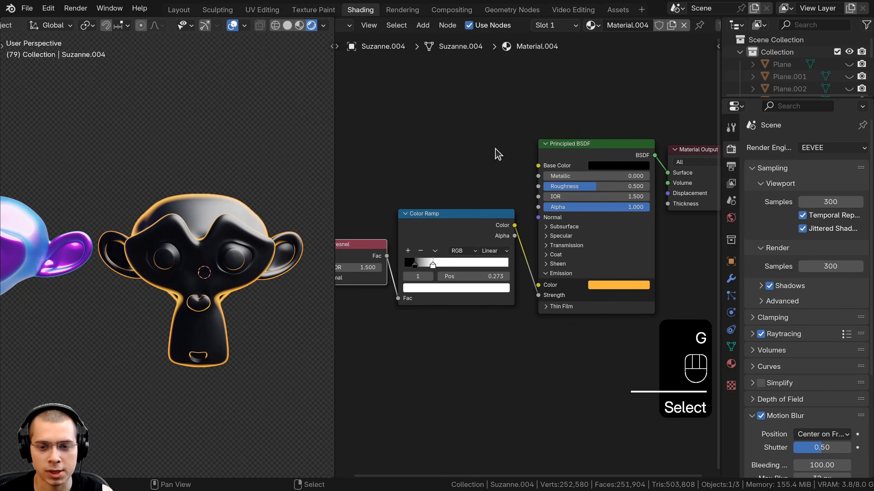
key(shift+a)
click(494, 152)
text(math)
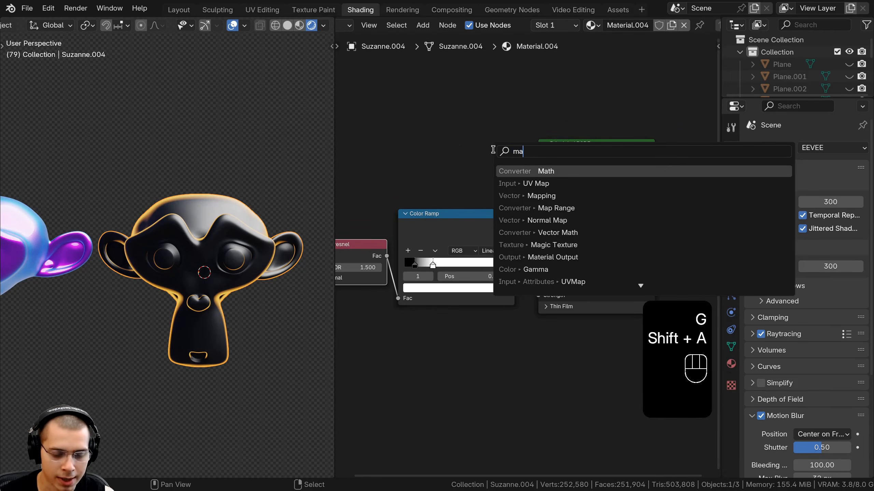
click(522, 171)
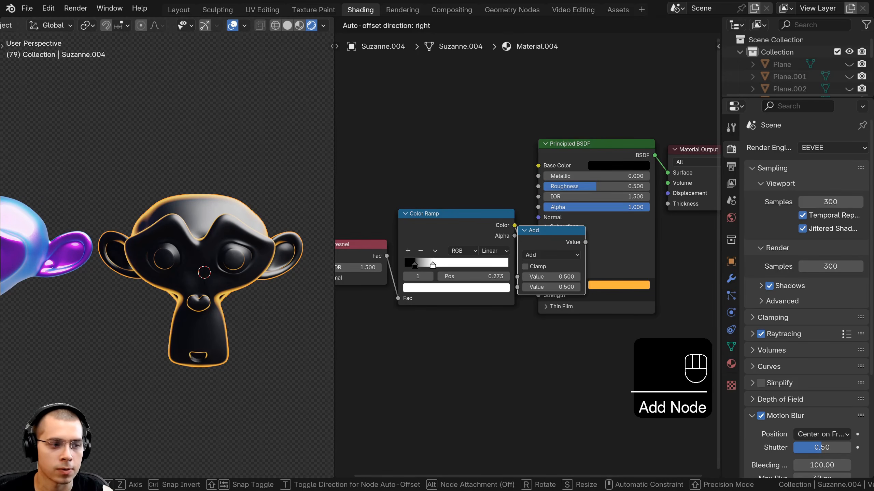
click(518, 228)
- Set the Math node's operation to Multiply
scroll(522, 258, up, 2)
middle_drag(541, 248, 473, 214)
click(476, 218)
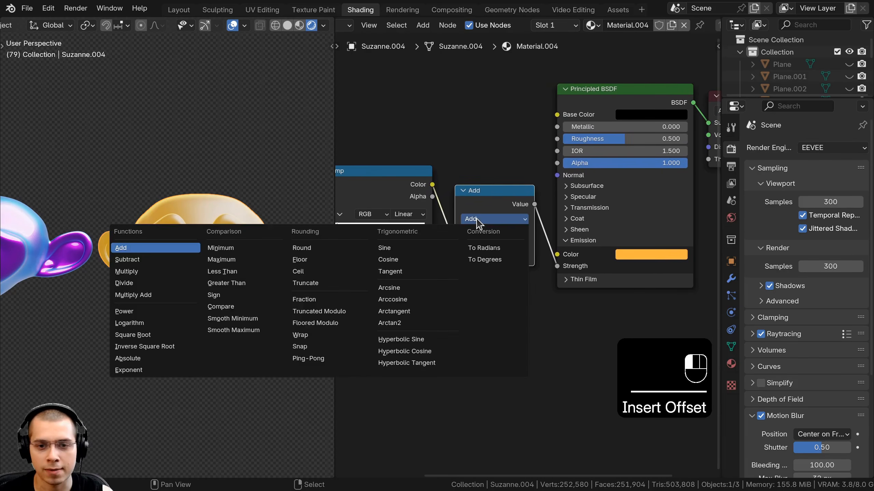
click(148, 274)
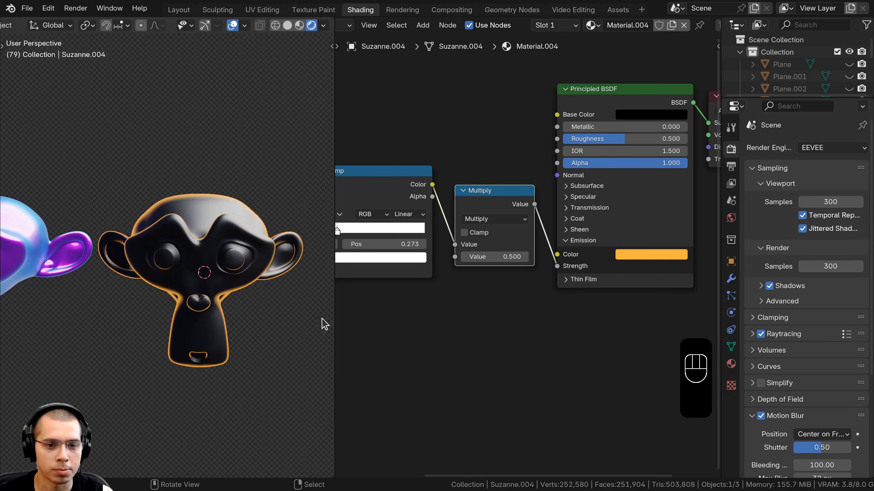
- Raise the Multiply node's second value to 10 to boost the emission glow
scroll(250, 276, up, 2)
middle_drag(250, 276, 229, 280)
shift+drag(493, 257, 524, 257)
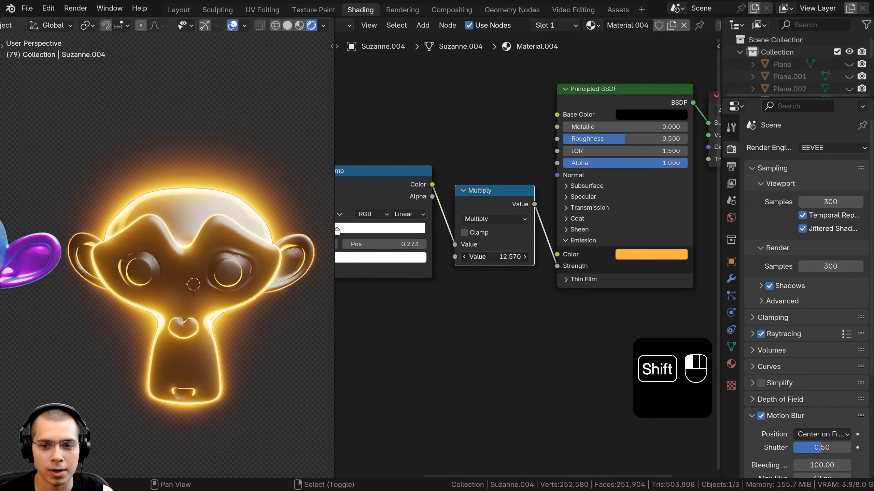
click(491, 256)
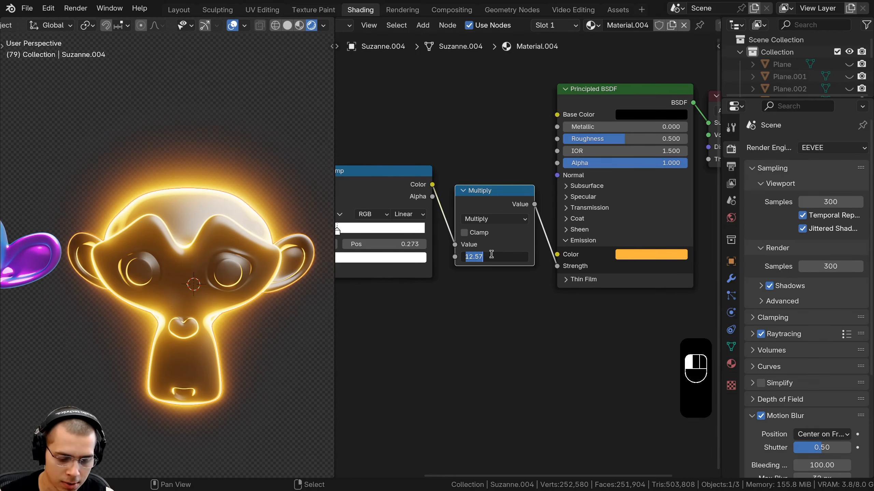
text(20)
key(Return)
scroll(27, 360, down, 3)
middle_drag(28, 361, 92, 334)
scroll(91, 334, up, 4)
key(a)
key(a)
click(494, 254)
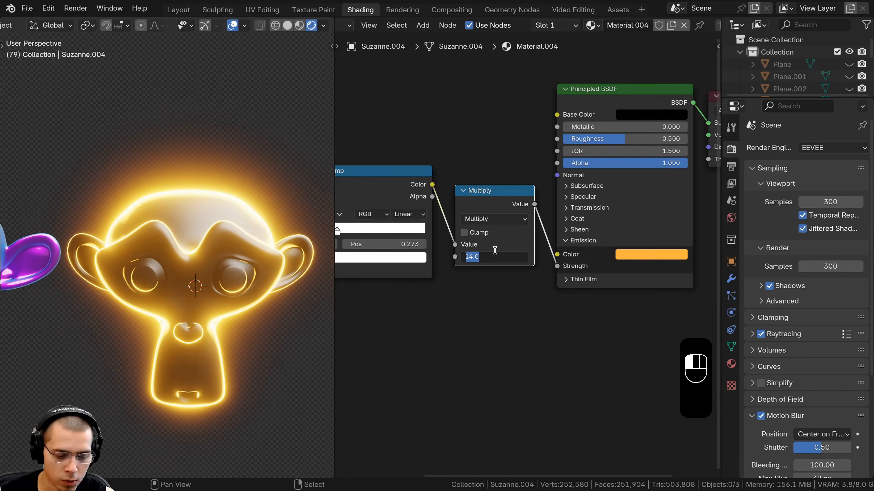
key(Return)
middle_drag(419, 243, 464, 256)
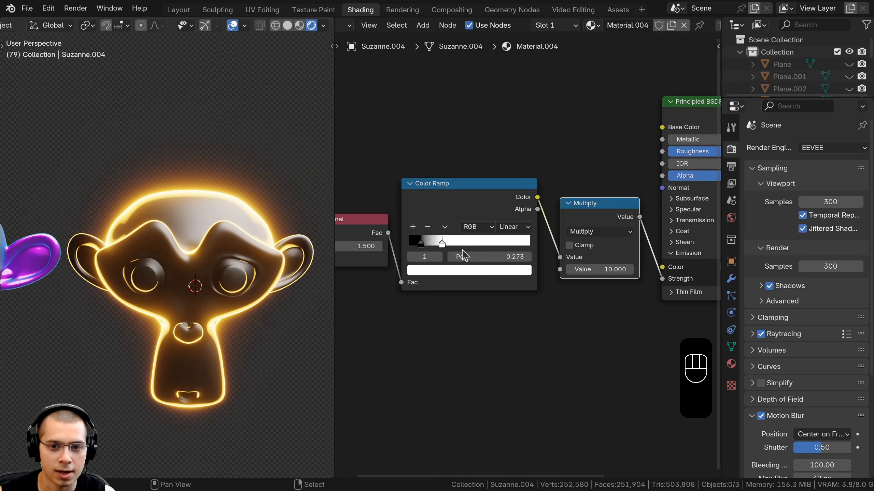
- Set the Multiply value to about 11.37 and shift the emission color to a deeper orange
drag(432, 243, 413, 240)
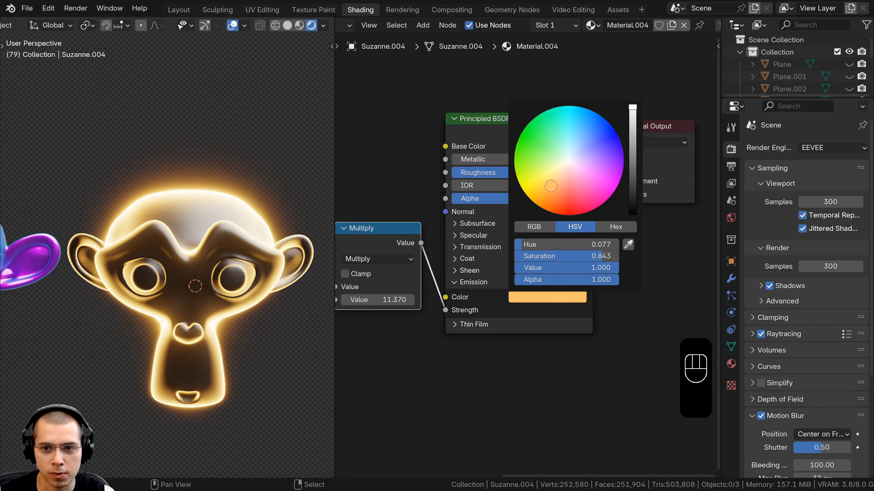
drag(544, 201, 539, 206)
scroll(584, 182, down, 7)
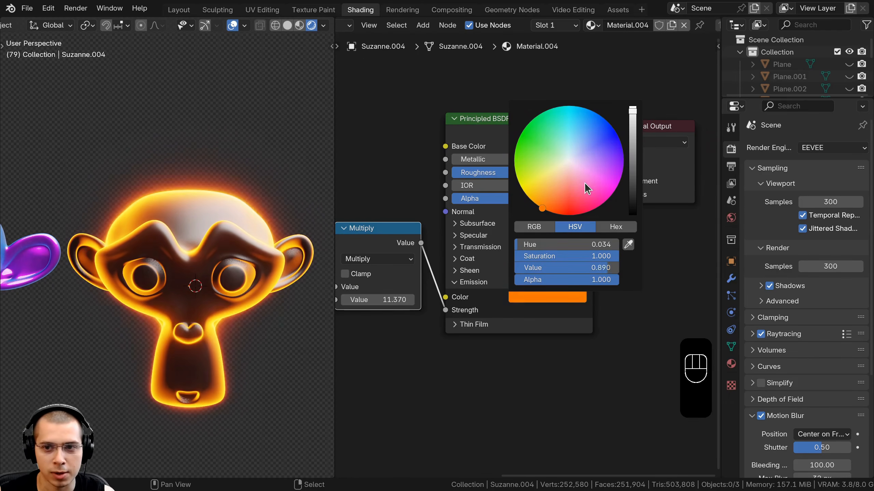
scroll(557, 203, up, 7)
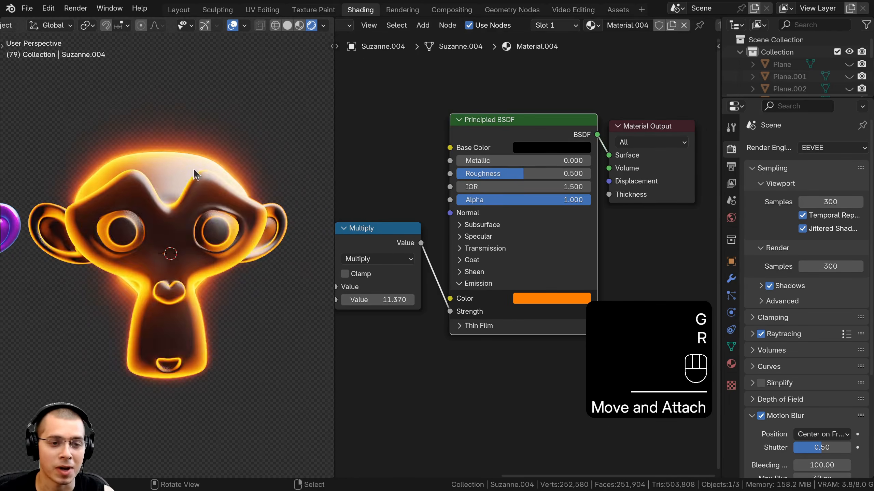
middle_drag(195, 175, 137, 172)
key(r)
key(r)
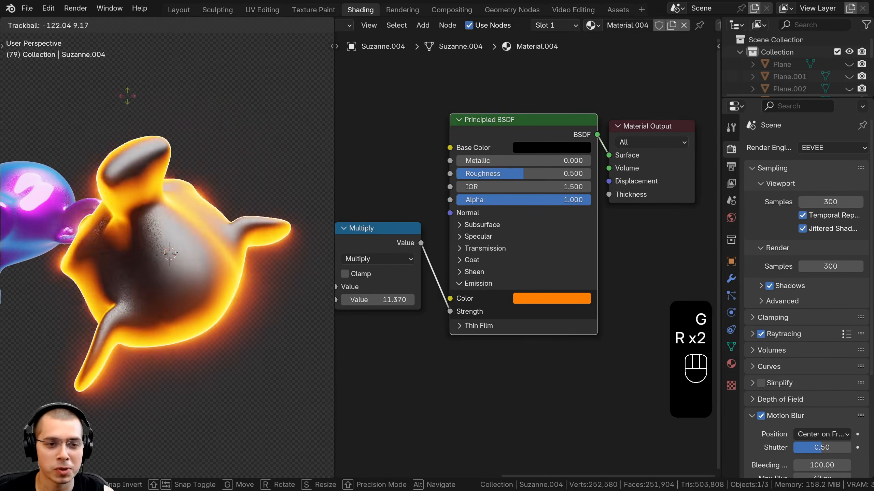
right_click(206, 186)
- Set Metallic to 1 and raise the base color's brightness to about 0.04
middle_drag(466, 172, 468, 198)
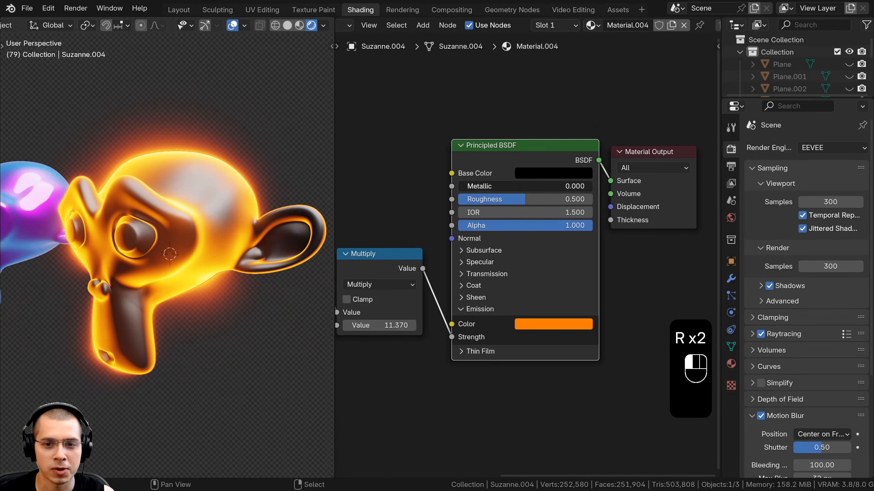
drag(482, 187, 616, 186)
middle_drag(374, 212, 374, 214)
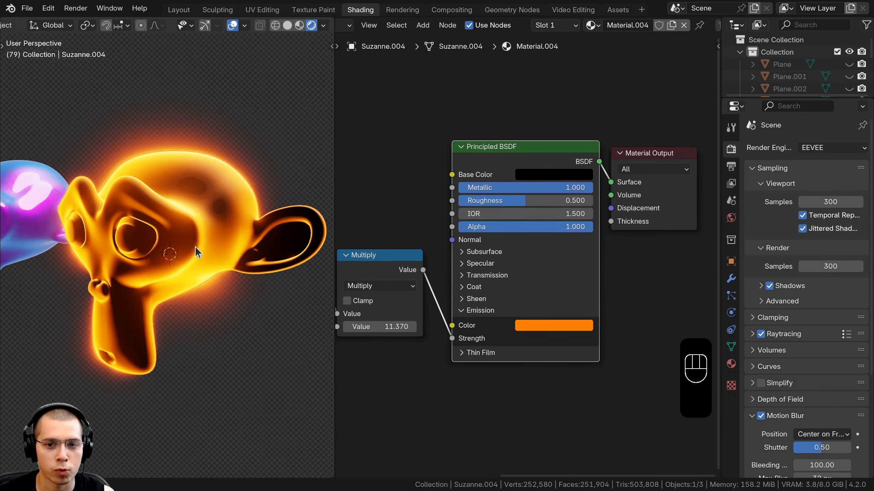
click(537, 180)
click(638, 242)
drag(639, 264, 639, 271)
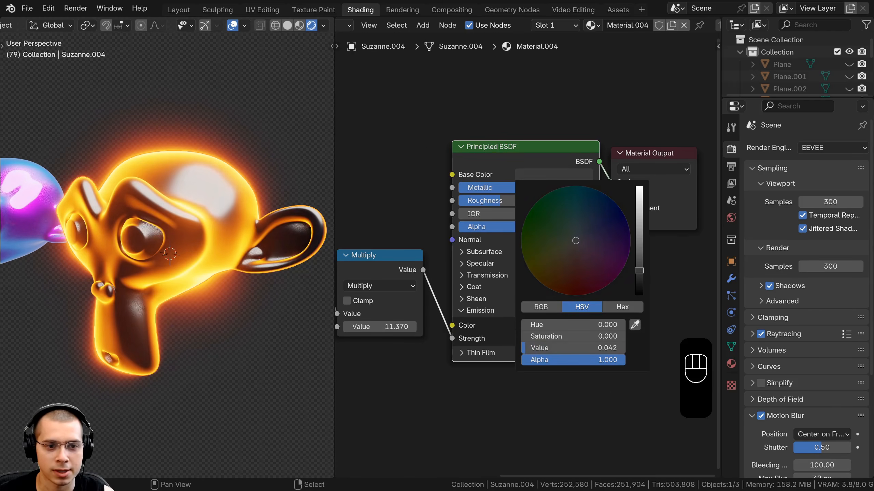
- Examine the glowing copy's shading in the viewport from several angles
scroll(246, 255, down, 4)
middle_drag(213, 258, 193, 134)
key(a)
key(a)
scroll(196, 195, up, 4)
scroll(194, 190, down, 4)
scroll(192, 134, down, 2)
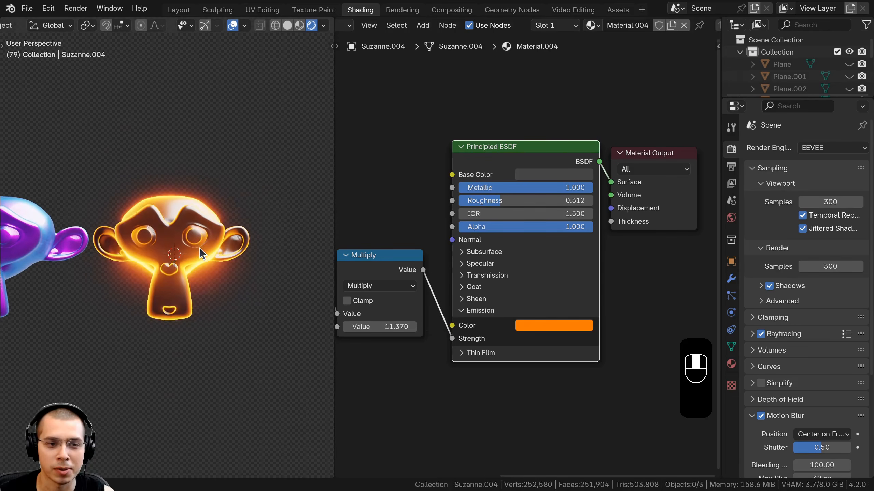
scroll(200, 247, up, 4)
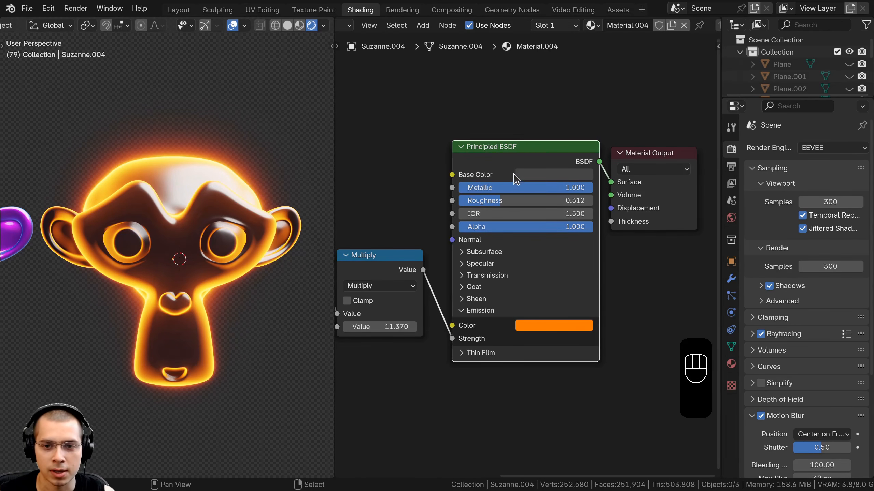
- Reset Metallic to 0, return the base color to black, and raise Roughness to 1
drag(581, 188, 459, 188)
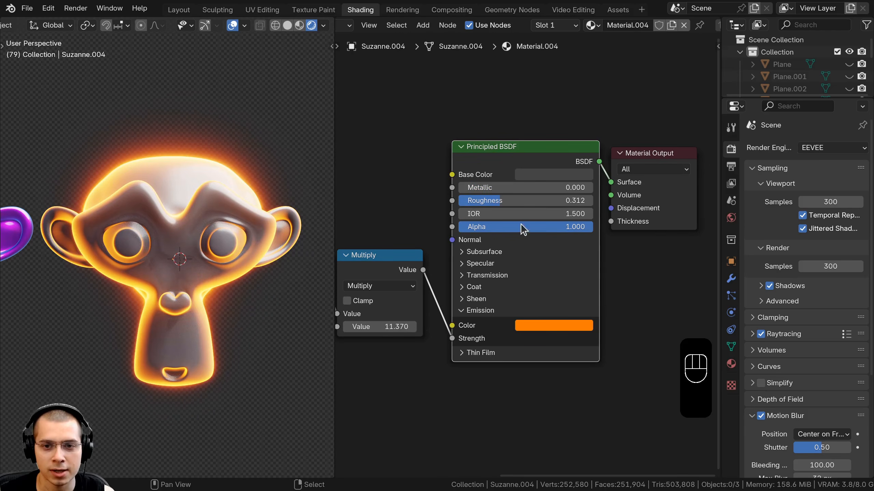
click(558, 175)
drag(642, 251, 638, 294)
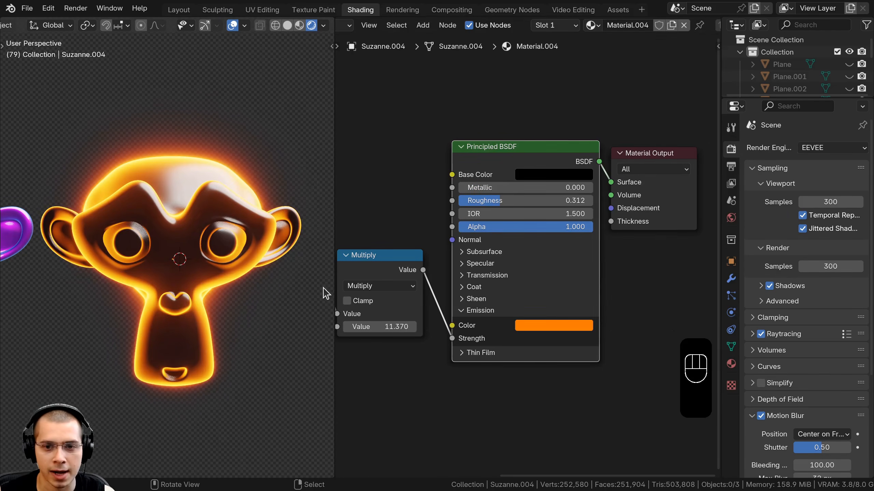
middle_drag(220, 275, 214, 188)
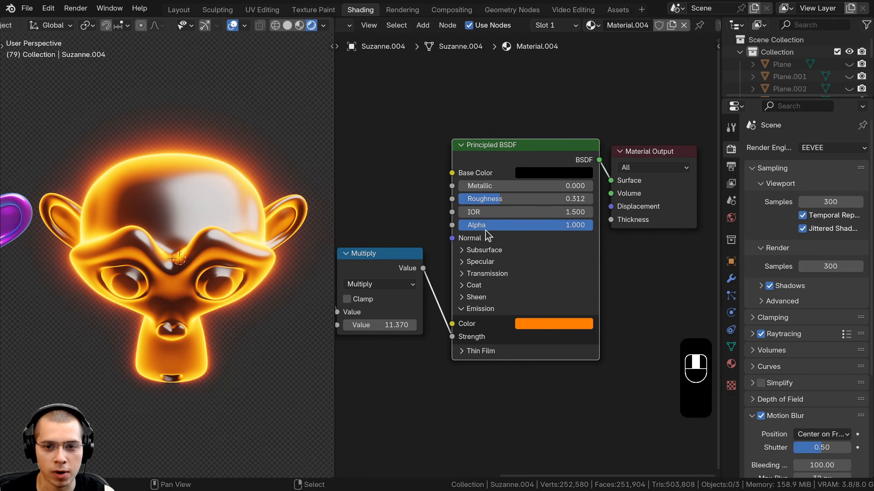
middle_drag(212, 262, 189, 266)
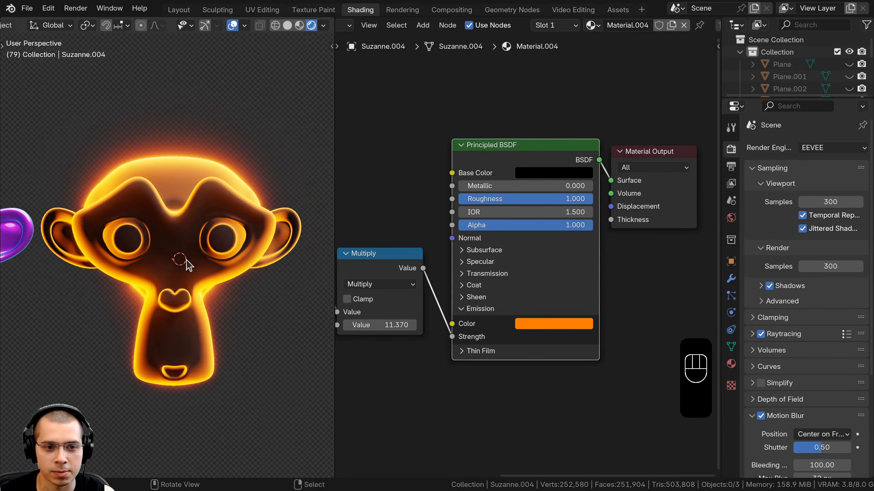
- Expand the Principled BSDF's Specular settings and inspect the glowing Suzanne up close in the viewport
click(464, 262)
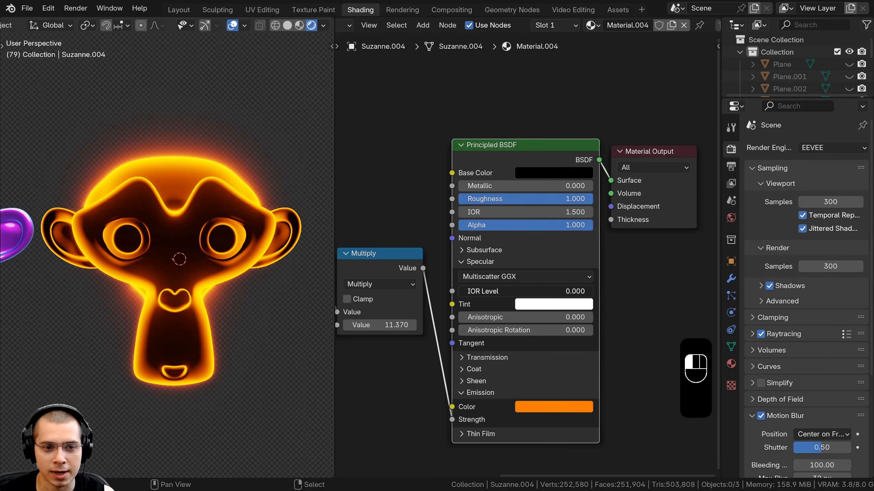
mouse_move(196, 251)
middle_down()
mouse_move(156, 277)
mouse_move(190, 244)
middle_up()
scroll(195, 239, up, 3)
key(a)
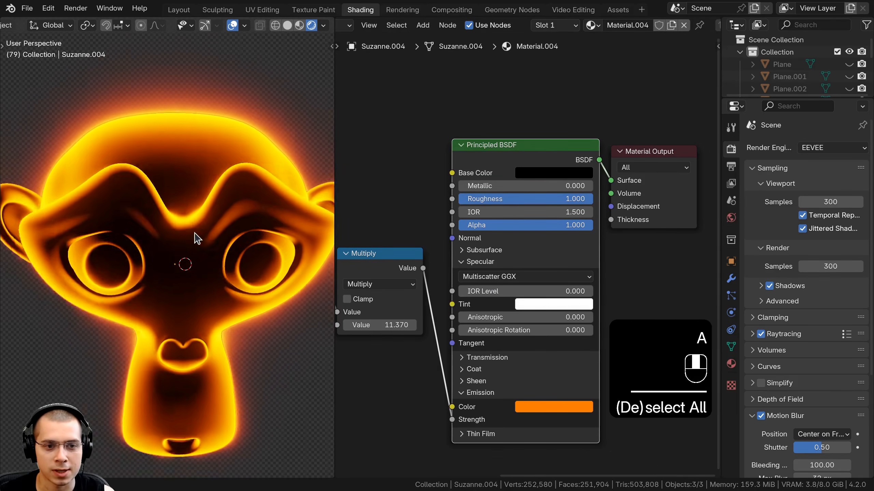
mouse_move(464, 291)
mouse_down()
mouse_move(596, 292)
mouse_move(456, 291)
mouse_up()
scroll(172, 231, down, 2)
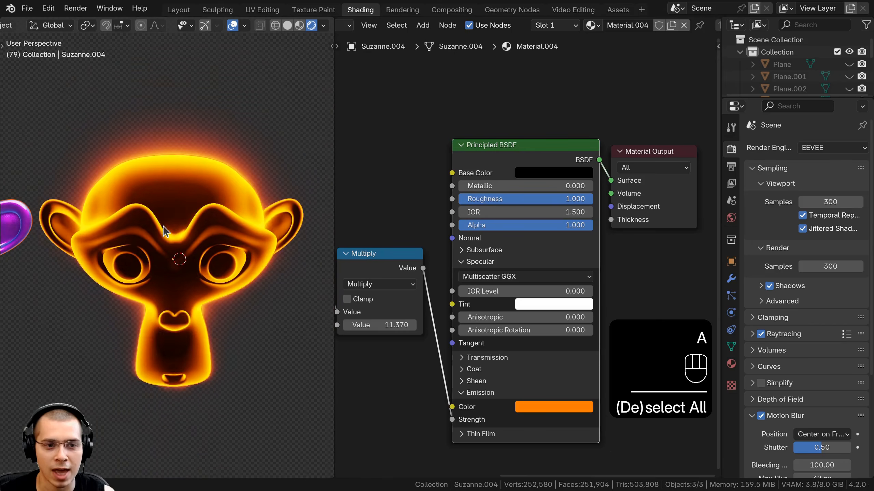
scroll(529, 151, down, 1)
- Set the Multiply value to about 10.47 and slide the Color Ramp's dark stop to about 0.345
middle_drag(530, 151, 560, 91)
scroll(560, 91, up, 1)
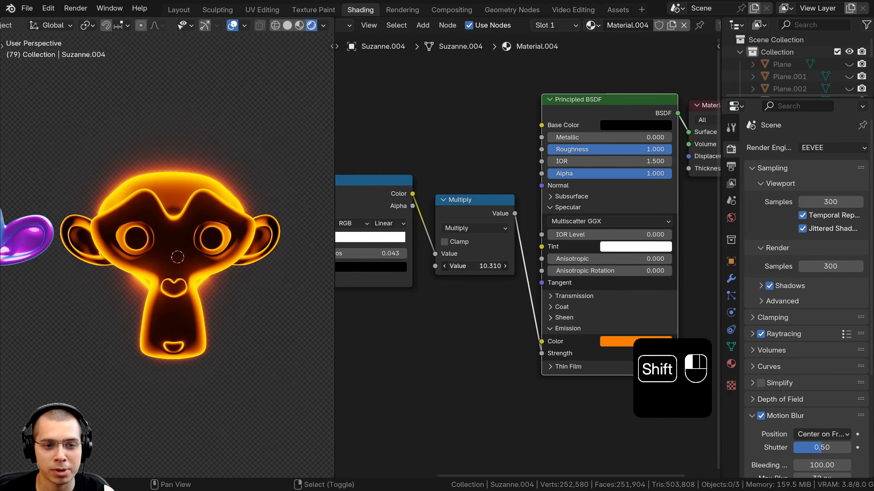
shift+drag(475, 266, 480, 266)
scroll(218, 280, down, 3)
middle_drag(219, 279, 238, 277)
scroll(237, 277, up, 1)
middle_drag(454, 282, 612, 319)
scroll(585, 306, up, 1)
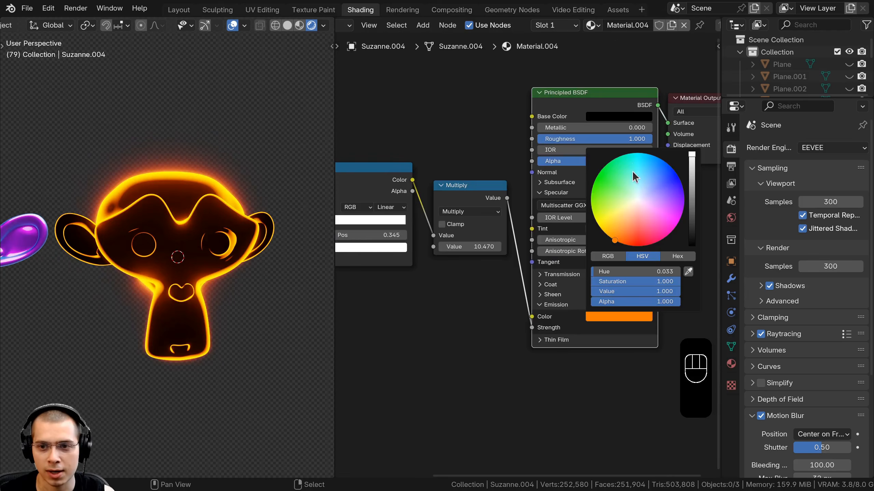
- Change the emission color of the glowing Suzanne to a mint green
drag(632, 170, 643, 181)
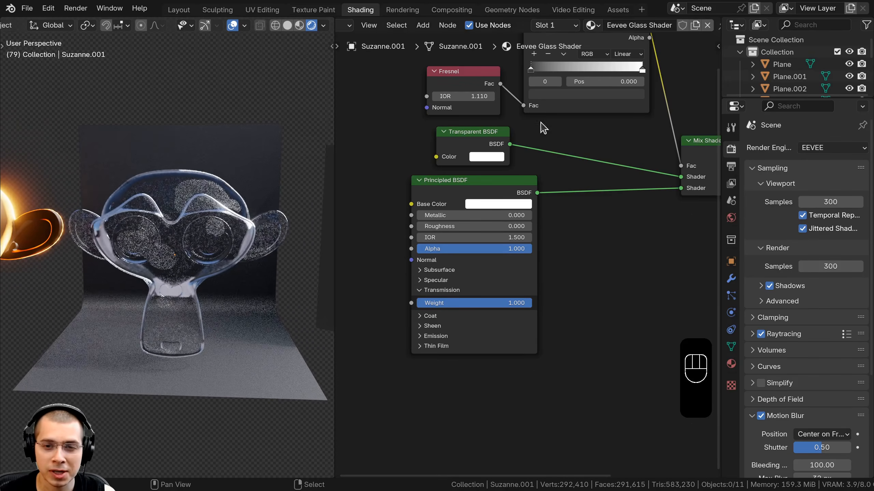
middle_drag(542, 128, 500, 247)
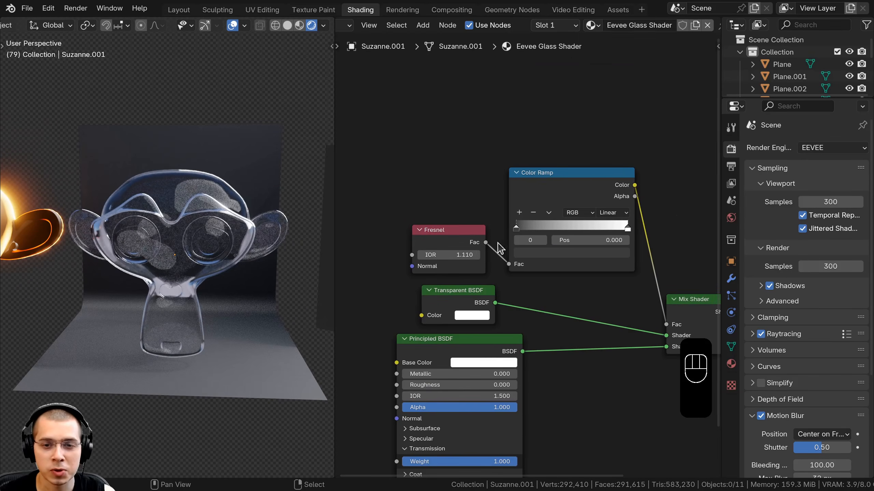
- Examine the glass Suzanne's Eevee Glass Shader node setup and its viewport shading
drag(470, 232, 471, 231)
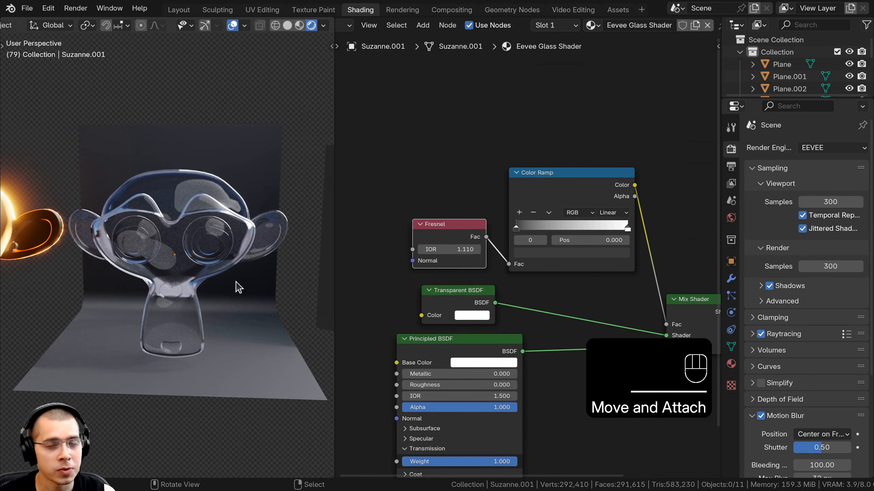
mouse_move(250, 286)
middle_down()
mouse_move(257, 261)
mouse_move(241, 294)
middle_up()
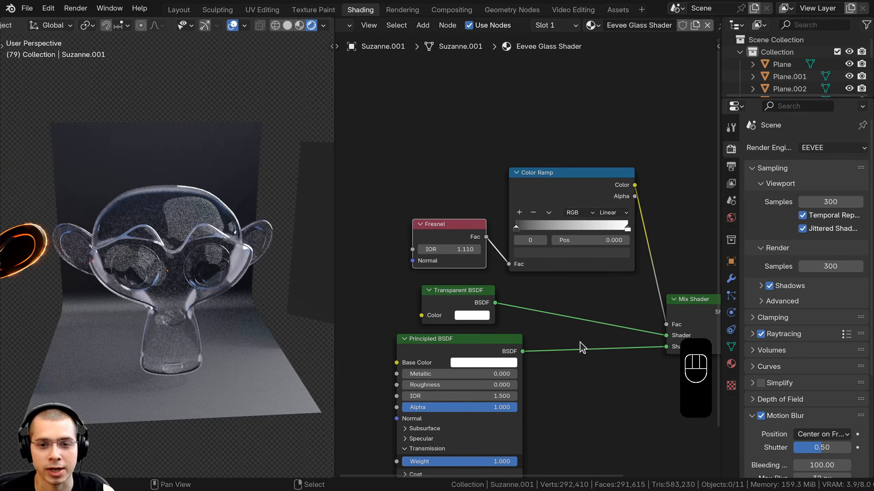
middle_drag(457, 305, 448, 250)
scroll(448, 250, up, 1)
drag(447, 248, 468, 248)
mouse_move(243, 217)
middle_down()
mouse_move(270, 224)
mouse_move(266, 215)
mouse_move(171, 205)
mouse_move(241, 213)
middle_up()
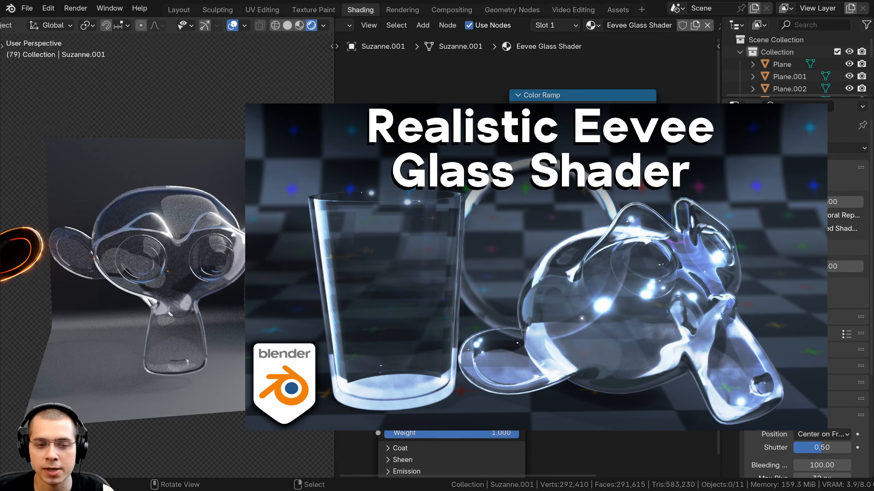
scroll(227, 210, up, 4)
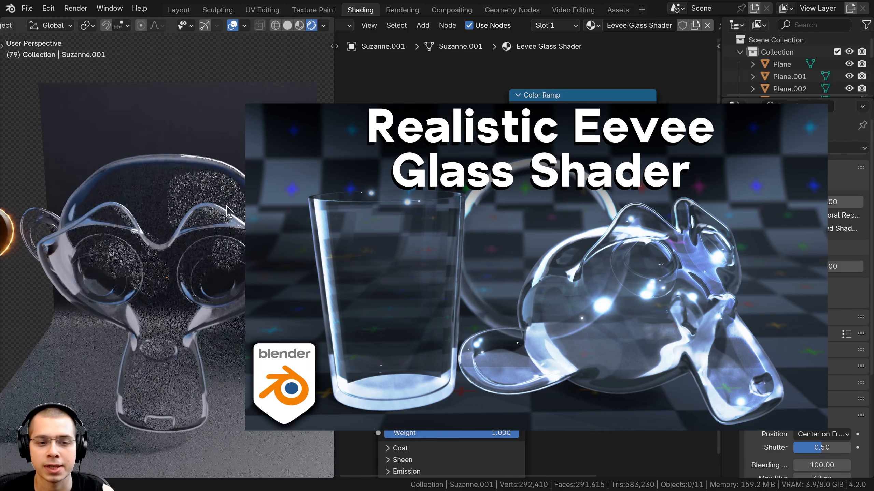
- Preview the Transparent BSDF and then the Principled BSDF alone as the glass material's output
middle_drag(227, 210, 234, 330)
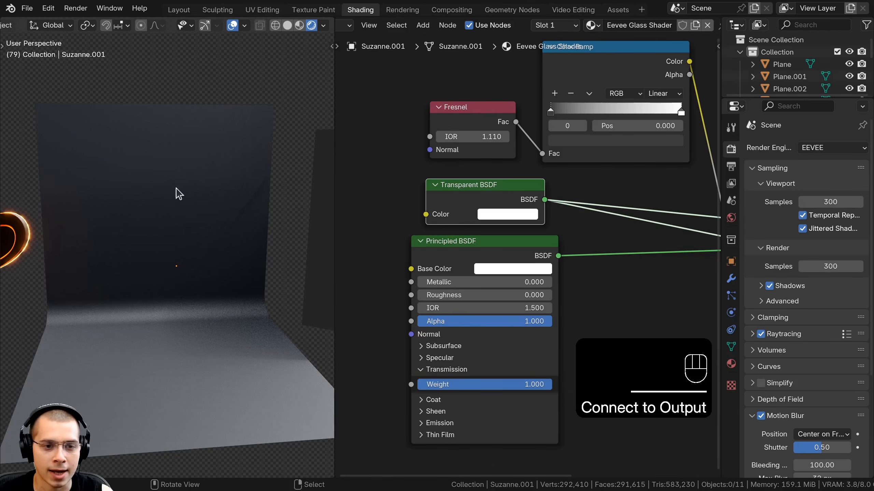
middle_drag(176, 194, 123, 329)
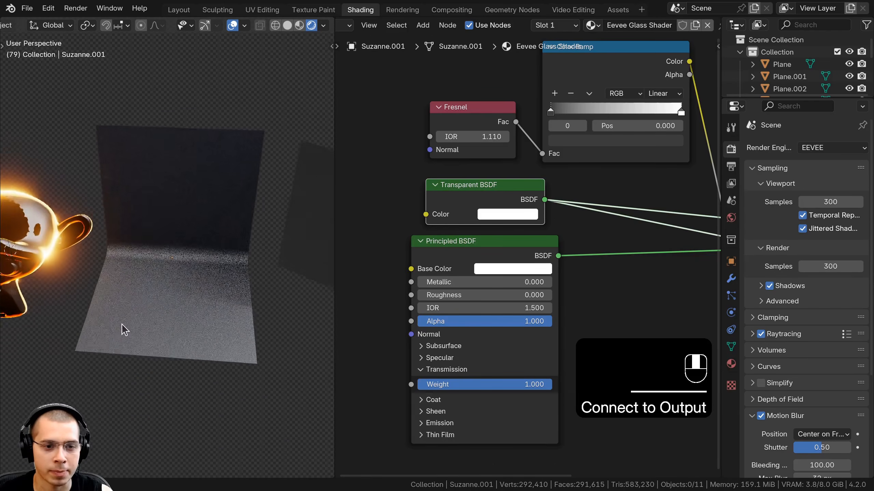
middle_drag(161, 219, 192, 220)
middle_drag(500, 235, 492, 214)
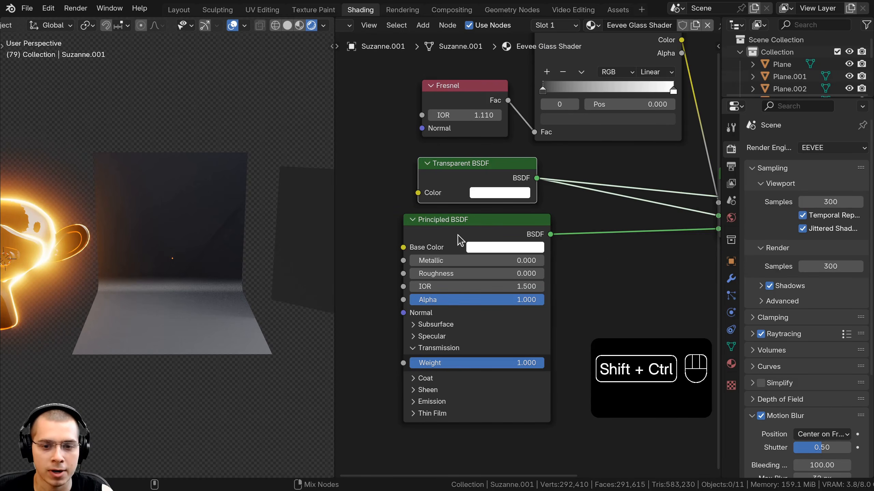
ctrl+shift+click(442, 228)
scroll(177, 236, up, 2)
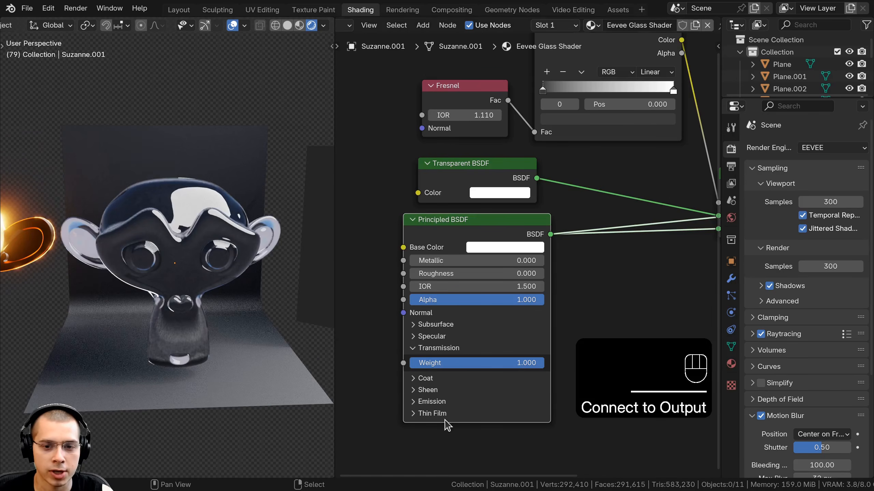
- Inspect the Principled BSDF preview on the glass Suzanne from closer angles
middle_drag(460, 378, 462, 354)
scroll(473, 338, up, 1)
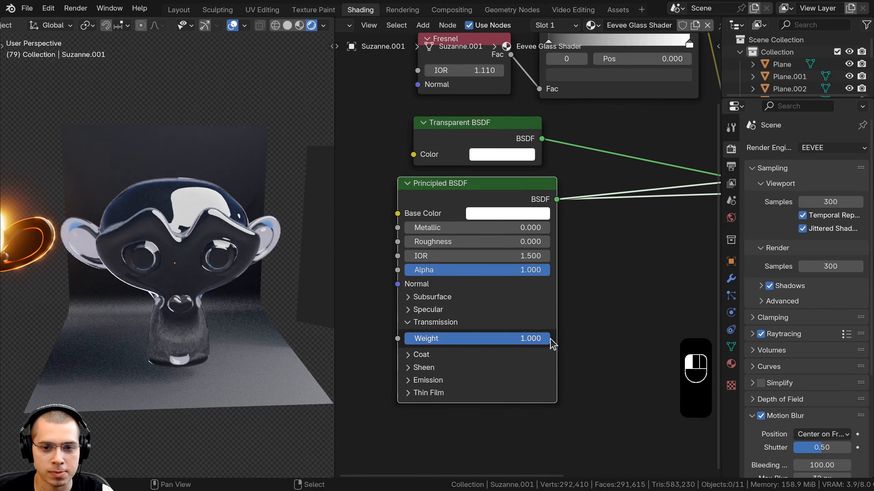
mouse_move(151, 272)
middle_down()
mouse_move(210, 272)
mouse_move(139, 283)
mouse_move(142, 272)
middle_up()
scroll(152, 234, up, 2)
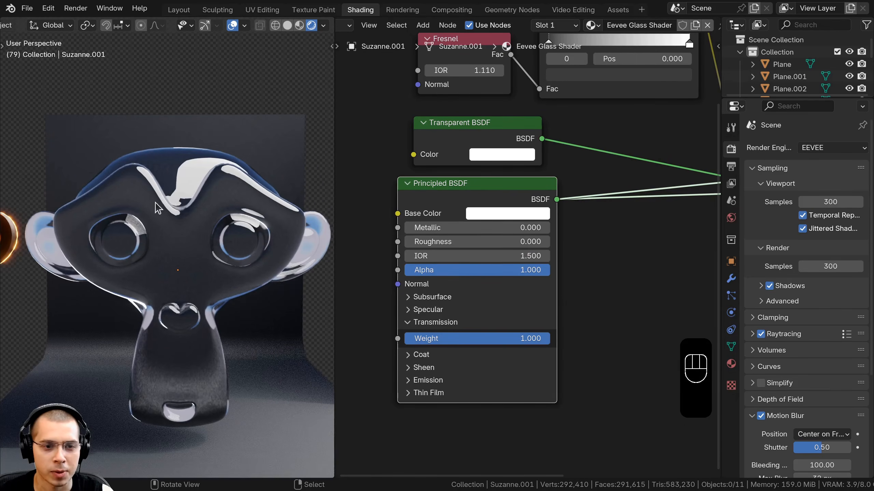
scroll(531, 248, down, 1)
scroll(486, 284, down, 2)
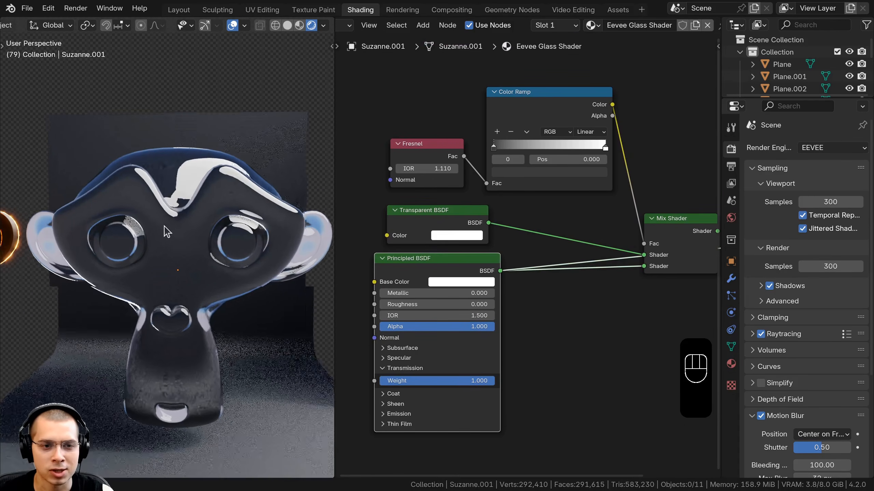
mouse_move(222, 229)
middle_down()
mouse_move(219, 203)
mouse_move(171, 198)
mouse_move(230, 181)
mouse_move(226, 166)
mouse_move(184, 221)
mouse_move(140, 248)
mouse_move(113, 241)
mouse_move(206, 230)
middle_up()
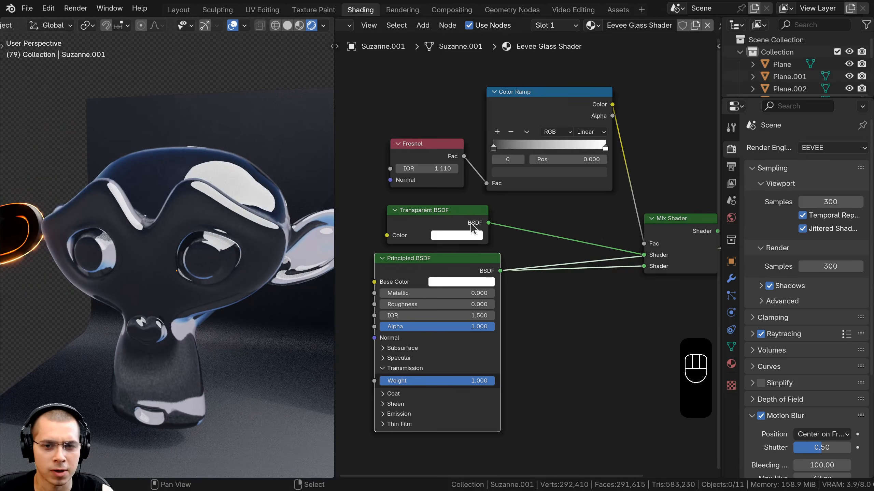
- Reconnect the Mix Shader to the Material Output and tidy the Transparent and Principled BSDF nodes
ctrl+shift+click(443, 227)
middle_drag(609, 243, 536, 250)
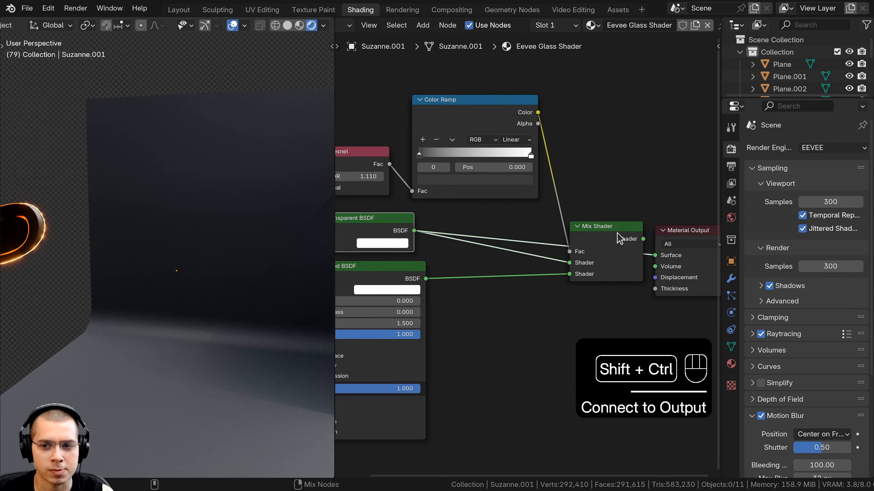
ctrl+shift+click(618, 234)
drag(600, 239, 581, 245)
middle_drag(407, 248, 478, 230)
middle_drag(196, 241, 200, 185)
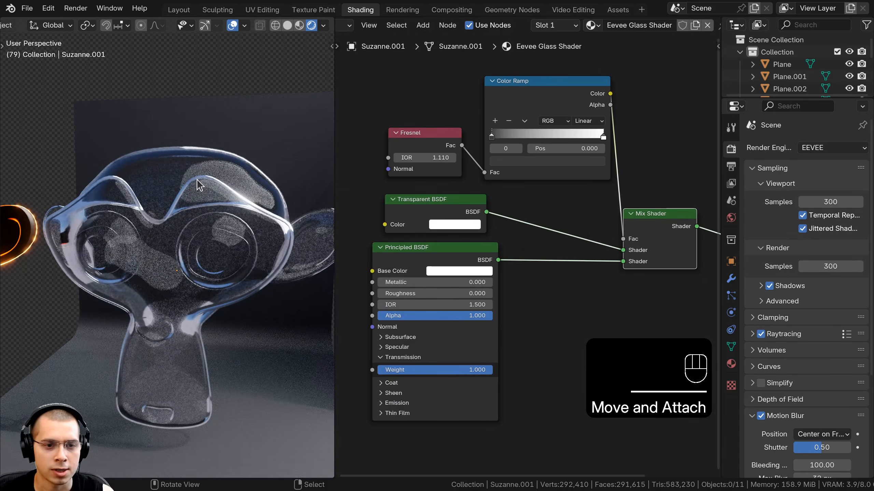
drag(443, 283, 447, 274)
drag(442, 210, 422, 225)
middle_drag(150, 220, 182, 216)
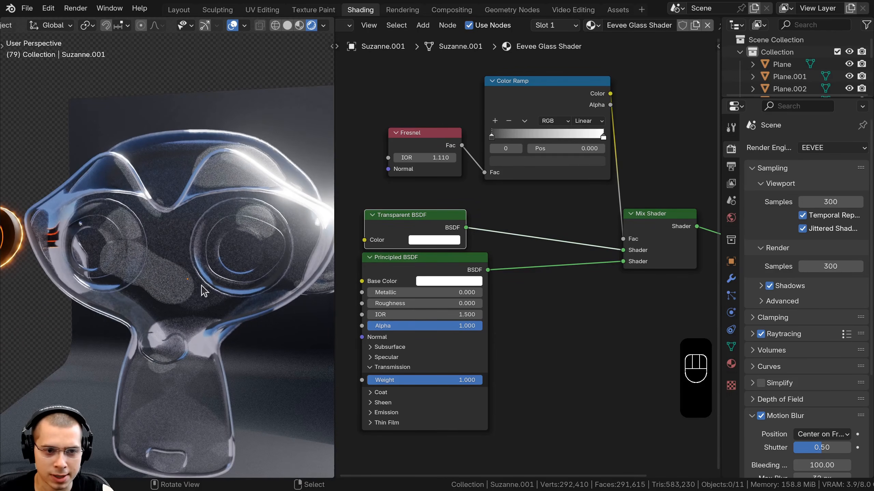
- Examine the restored glass material on Suzanne from several viewport angles
middle_drag(206, 260, 201, 203)
scroll(201, 203, down, 2)
scroll(201, 208, up, 3)
shift+middle_drag(256, 193, 138, 174)
scroll(157, 181, up, 1)
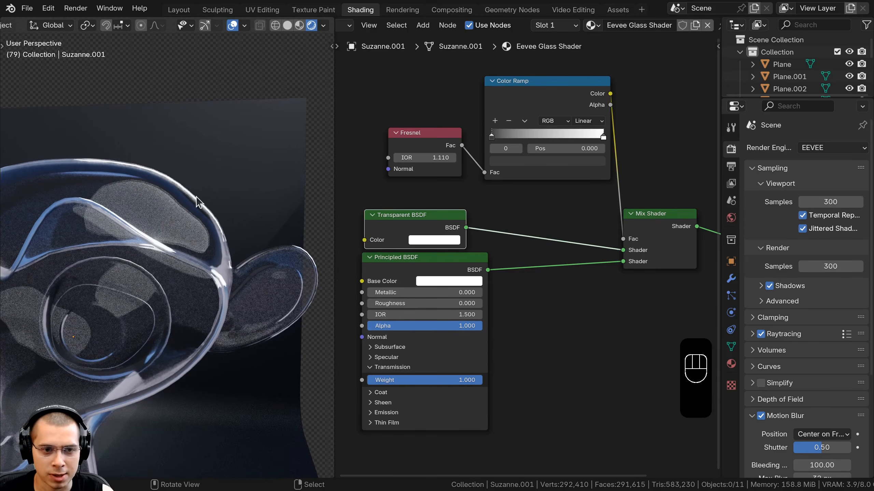
scroll(155, 184, down, 2)
shift+middle_drag(148, 238, 198, 228)
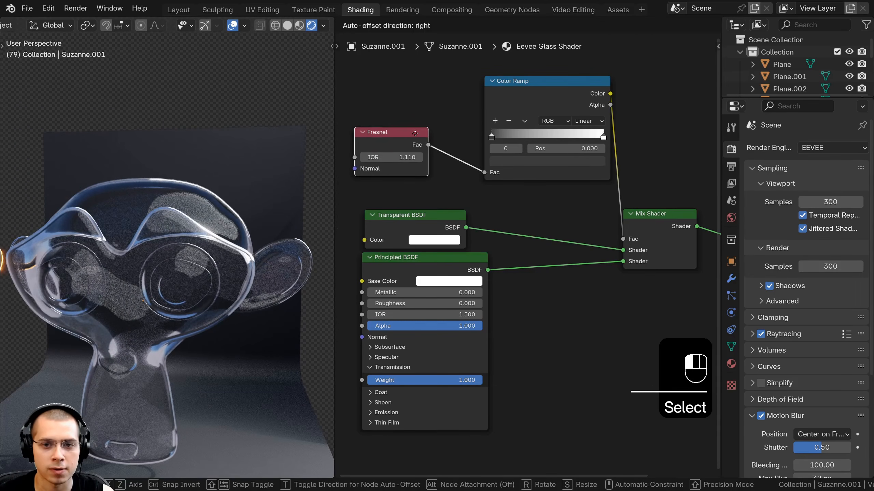
drag(415, 133, 415, 133)
middle_drag(150, 192, 157, 193)
scroll(490, 127, down, 2)
- Preview the Color Ramp's Fresnel mask, then route the Mix Shader back to the Material Output
middle_drag(490, 128, 427, 157)
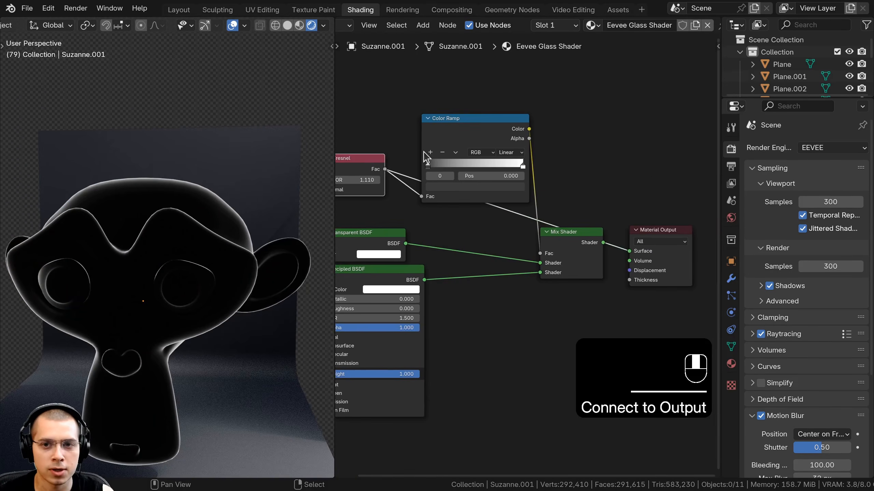
ctrl+shift+click(450, 142)
drag(450, 143, 422, 152)
ctrl+shift+click(586, 248)
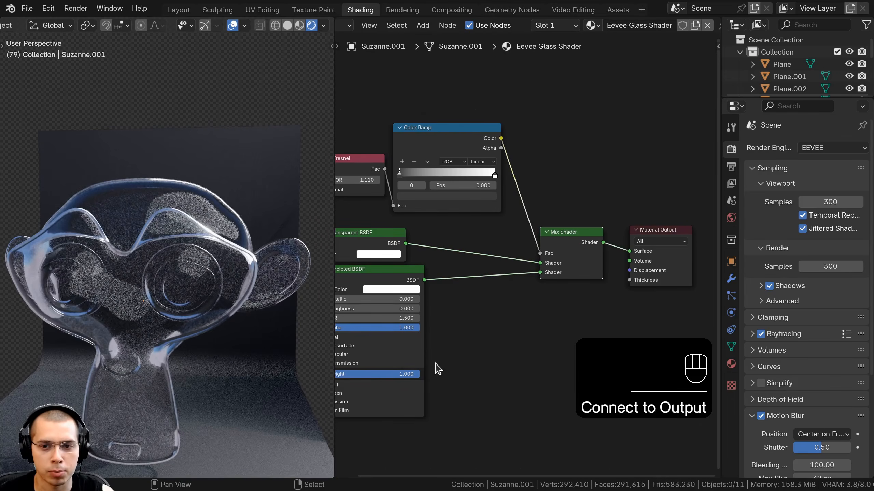
- Inspect the glass Suzanne's reflections and edges close up in the viewport
scroll(174, 269, up, 3)
shift+middle_drag(173, 249, 177, 192)
scroll(212, 287, up, 2)
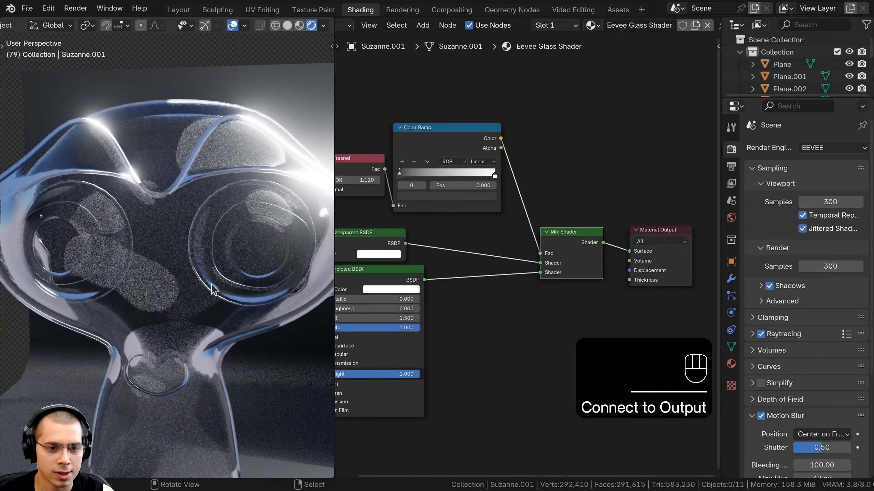
middle_drag(212, 287, 255, 237)
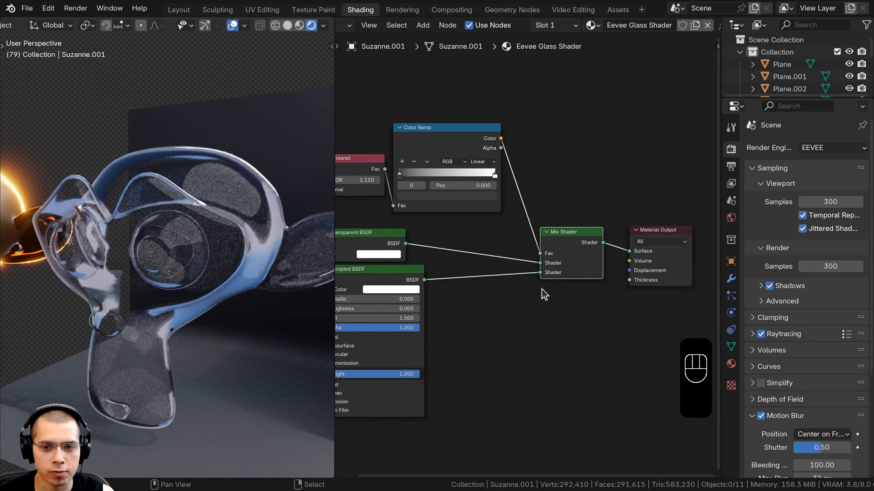
scroll(542, 294, down, 2)
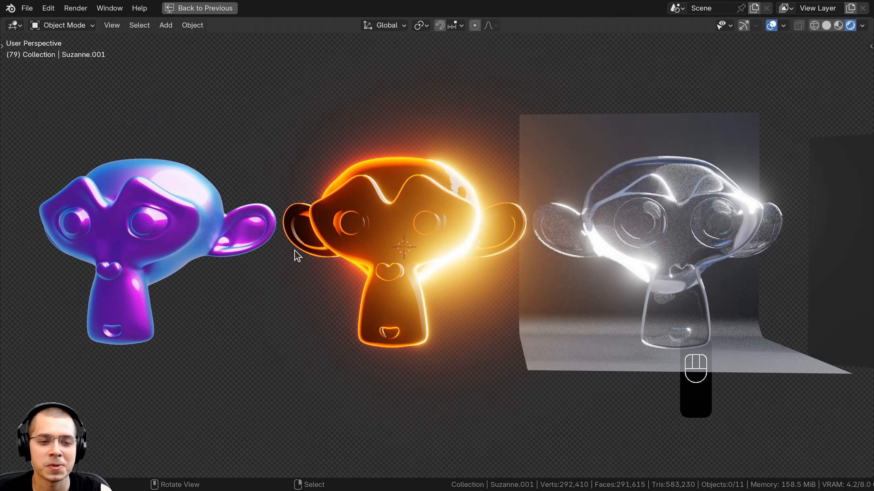
- Compare the three finished Suzanne materials side by side in the maximized viewport
middle_drag(547, 333, 491, 297)
scroll(513, 327, down, 1)
shift+middle_drag(492, 296, 420, 294)
scroll(536, 230, up, 3)
scroll(537, 231, down, 2)
shift+middle_drag(538, 238, 495, 238)
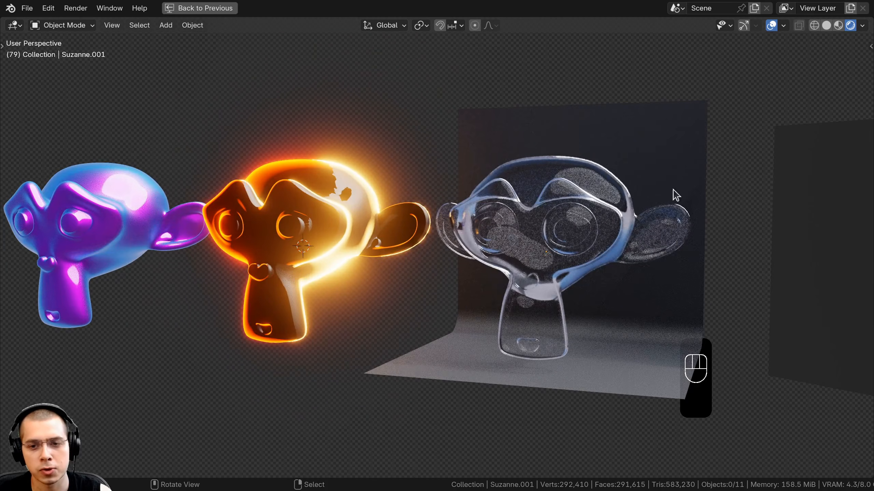
middle_drag(253, 252, 411, 240)
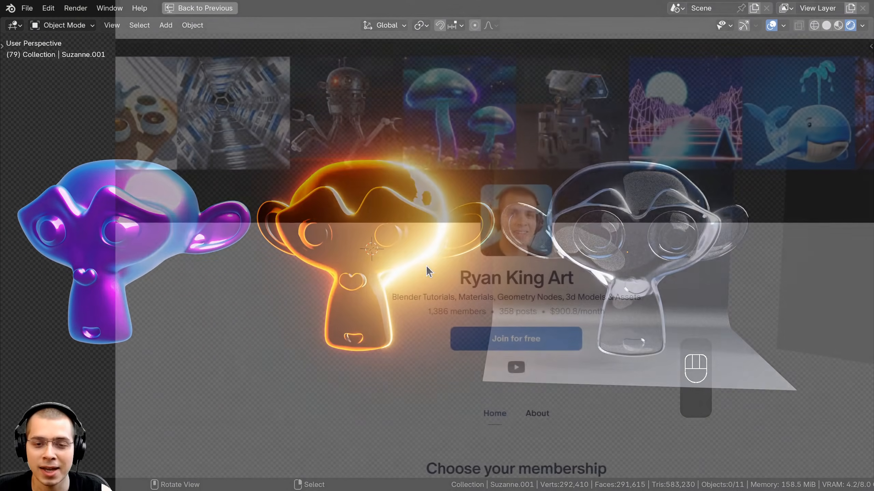